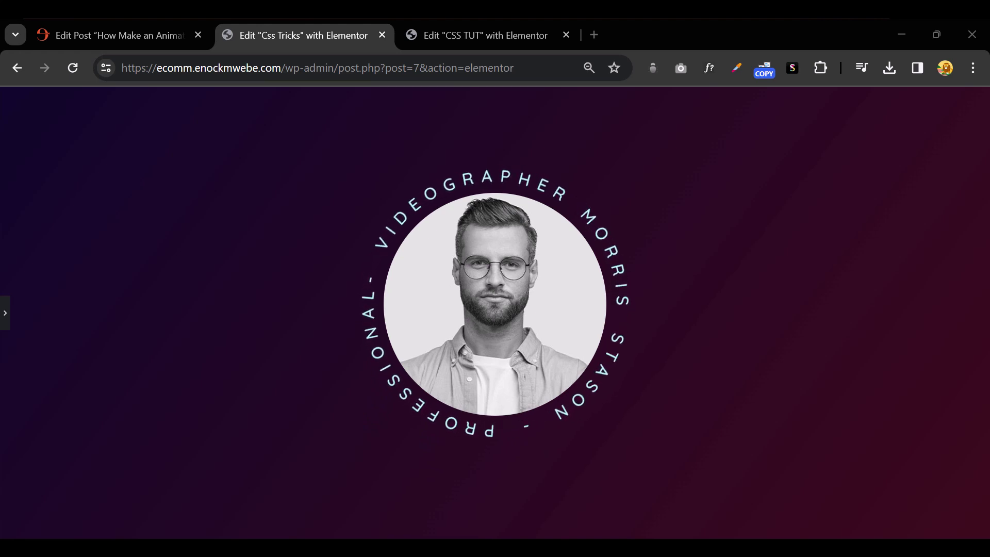
Add a single-column flexbox container to the empty CSS TUT page.
{"action": "left_click", "coordinate": [469, 37]}
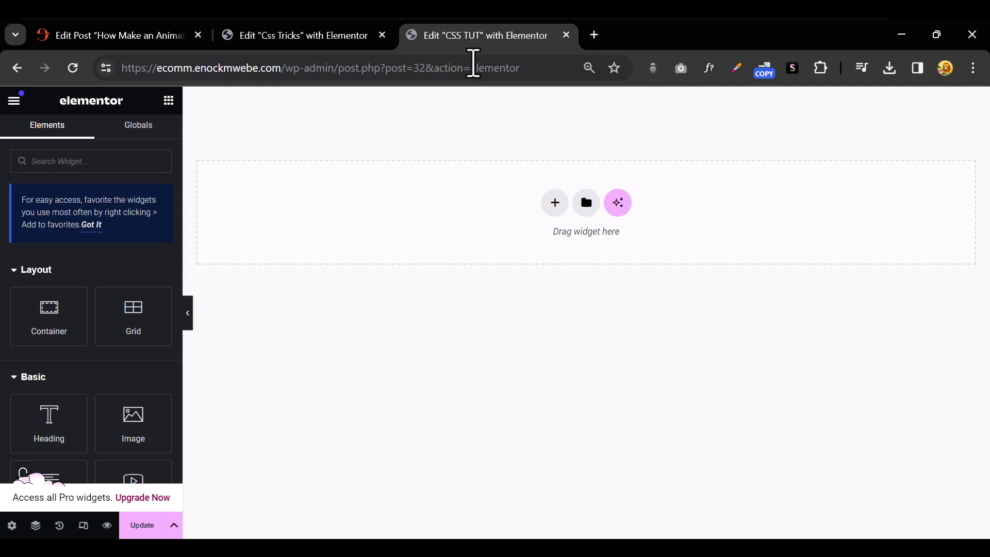
{"action": "left_click", "coordinate": [555, 203]}
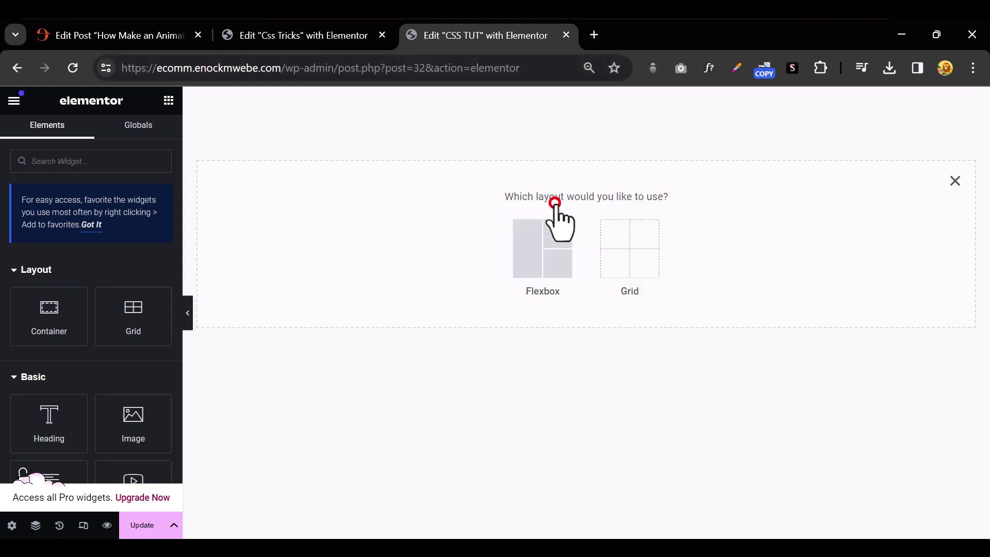
{"action": "left_click", "coordinate": [535, 238]}
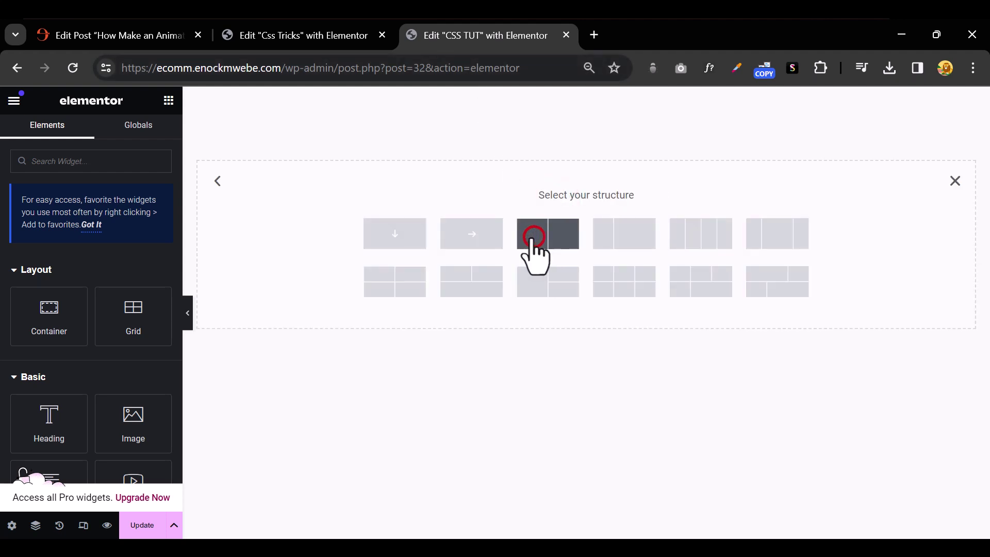
{"action": "left_click", "coordinate": [391, 232]}
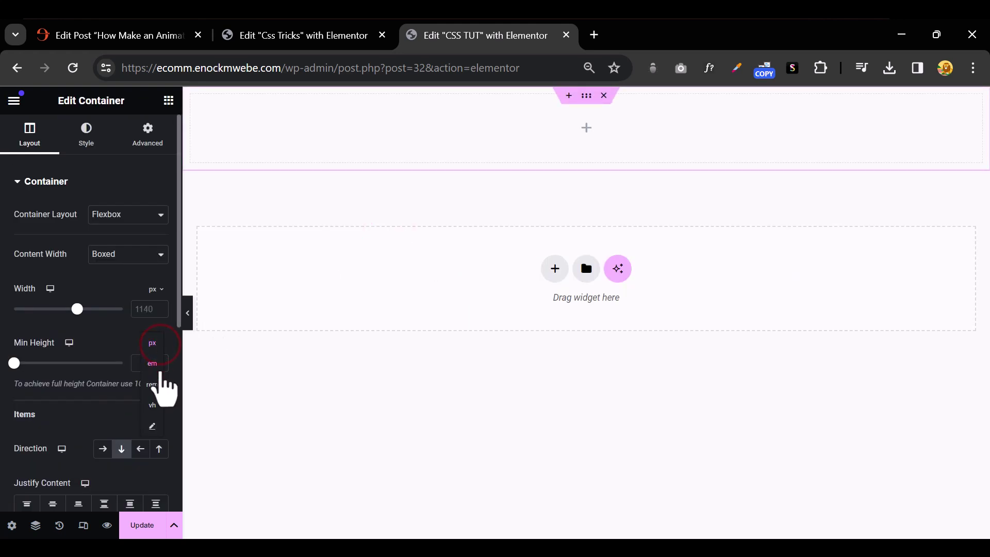
Set the container's minimum height to 100 vh so it fills the screen.
{"action": "left_click", "coordinate": [154, 404]}
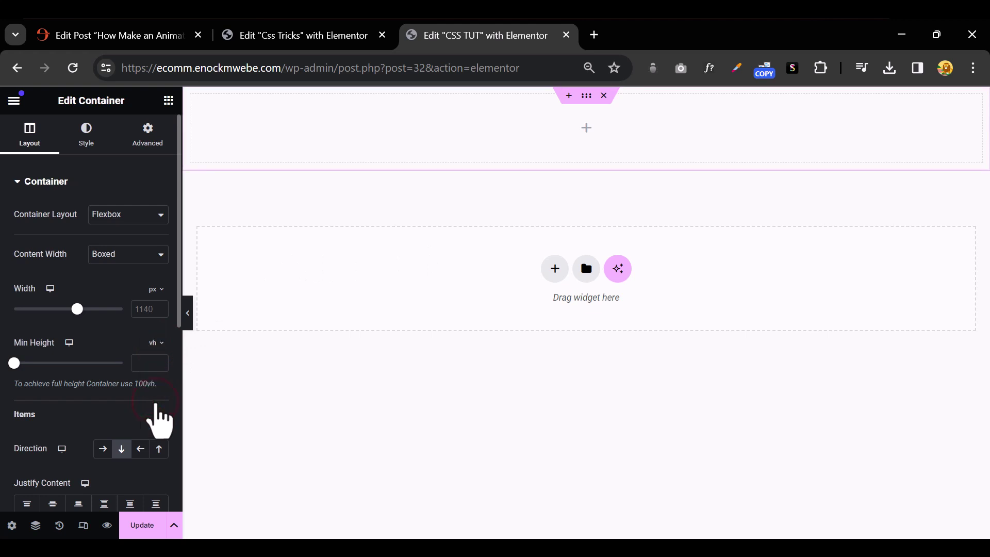
{"action": "left_click", "coordinate": [14, 363]}
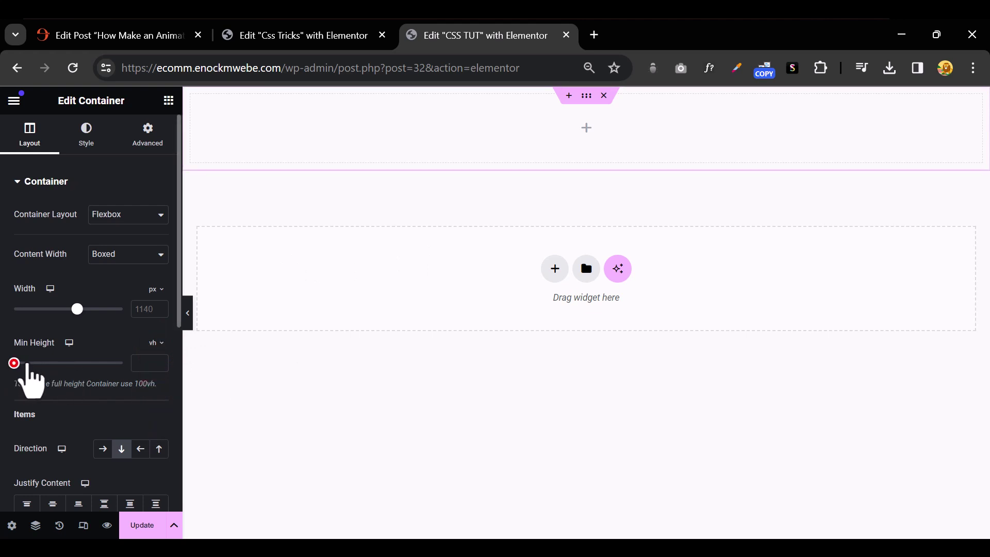
{"action": "left_click_drag", "start_coordinate": [28, 365], "coordinate": [139, 363]}
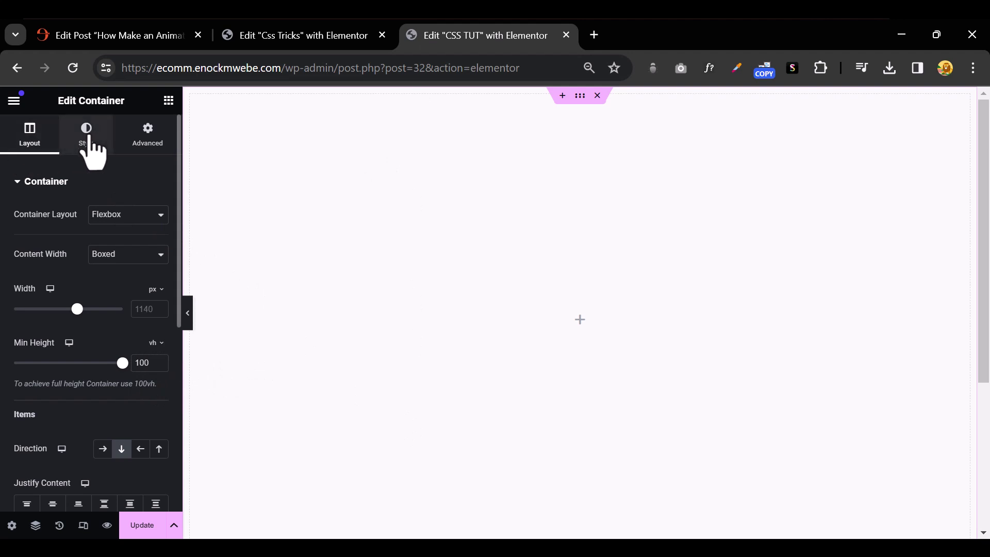
Give the container a gradient background and darken the first colour to navy.
{"action": "left_click", "coordinate": [88, 133]}
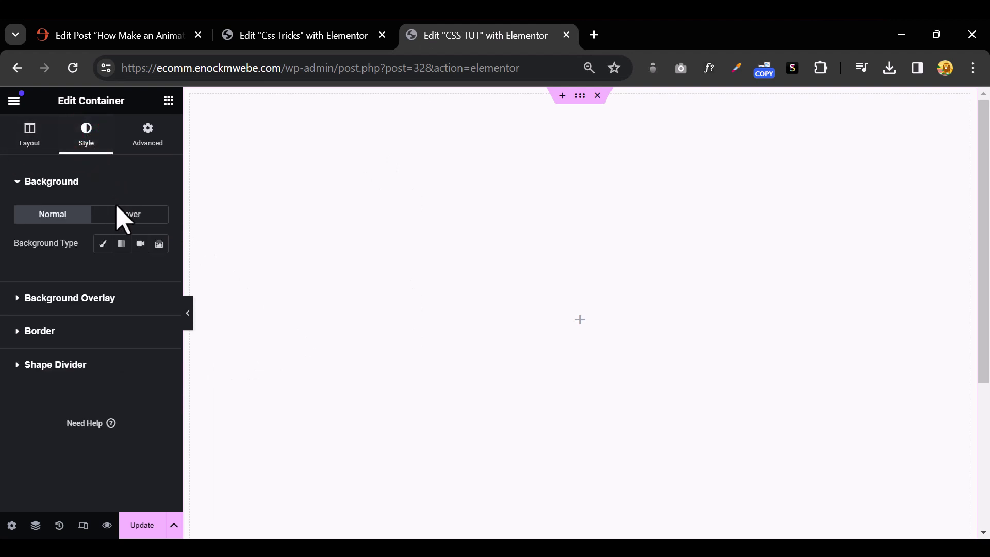
{"action": "left_click", "coordinate": [122, 244]}
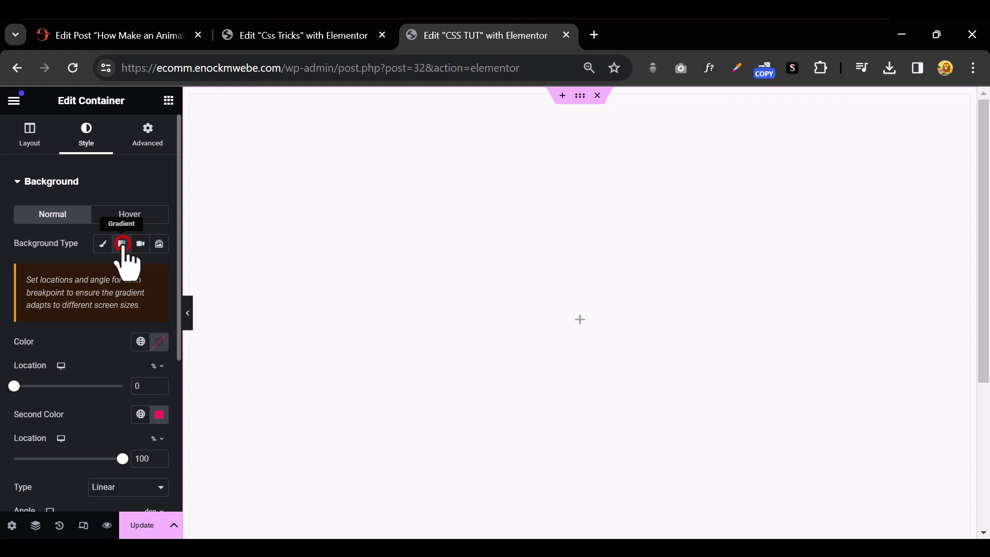
{"action": "left_click", "coordinate": [158, 341]}
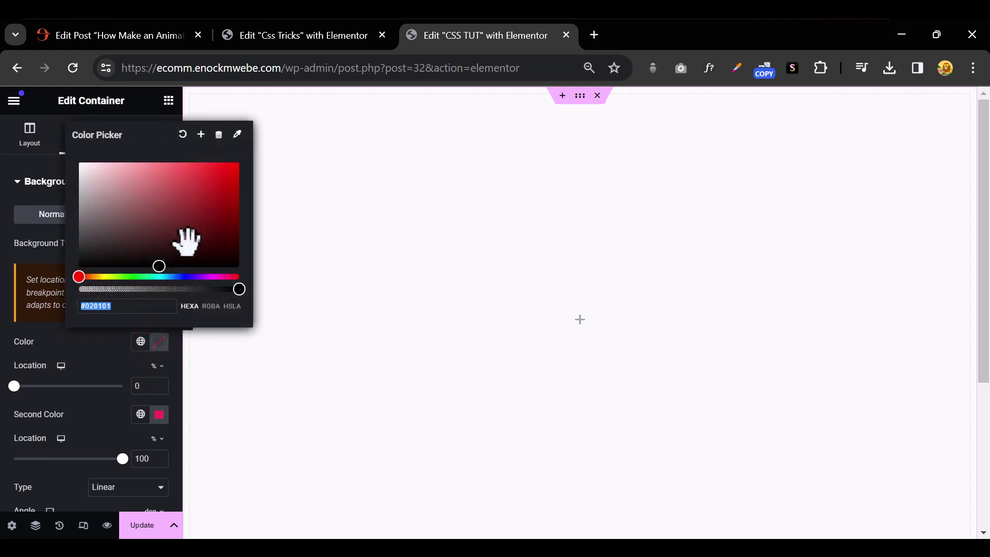
{"action": "left_click_drag", "start_coordinate": [188, 237], "coordinate": [190, 248]}
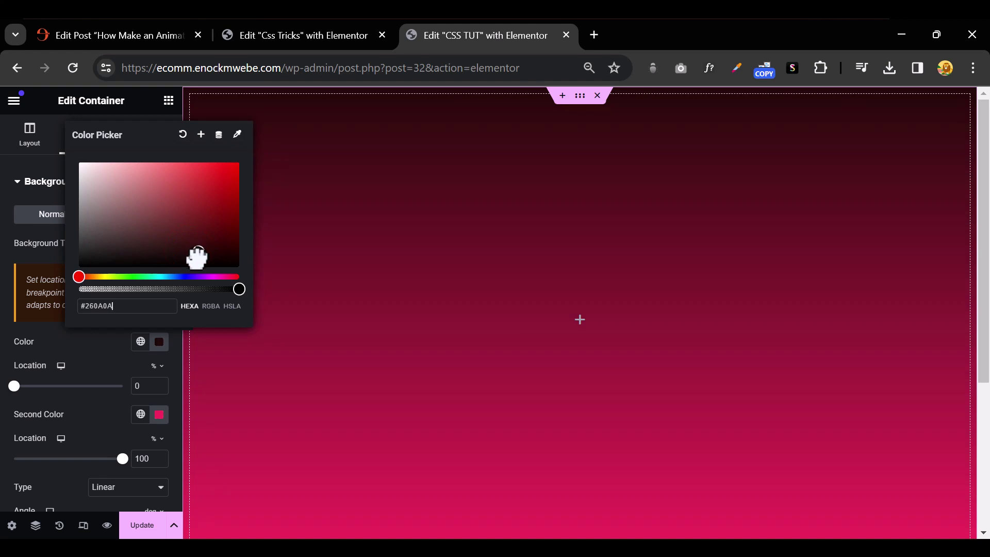
{"action": "left_click", "coordinate": [184, 277]}
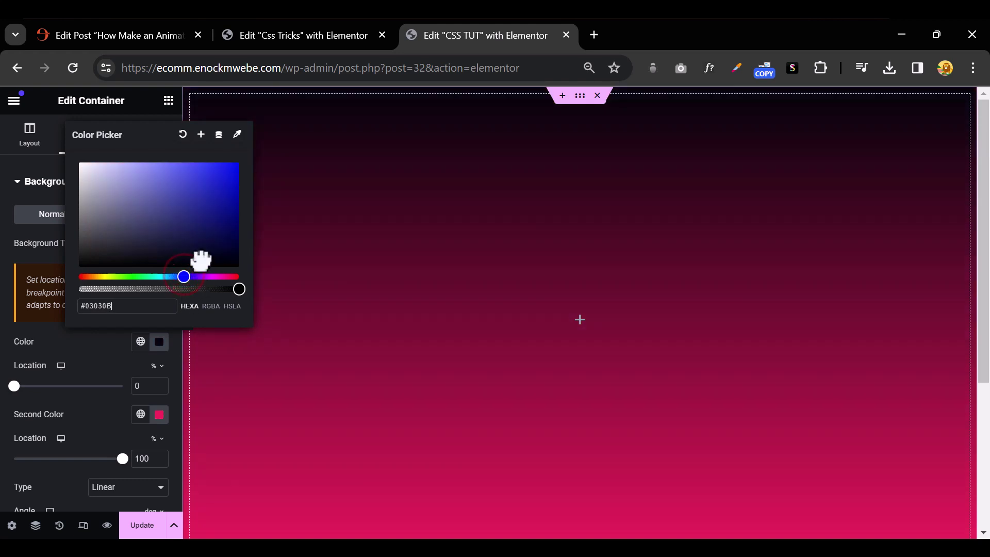
{"action": "left_click_drag", "start_coordinate": [203, 255], "coordinate": [203, 254]}
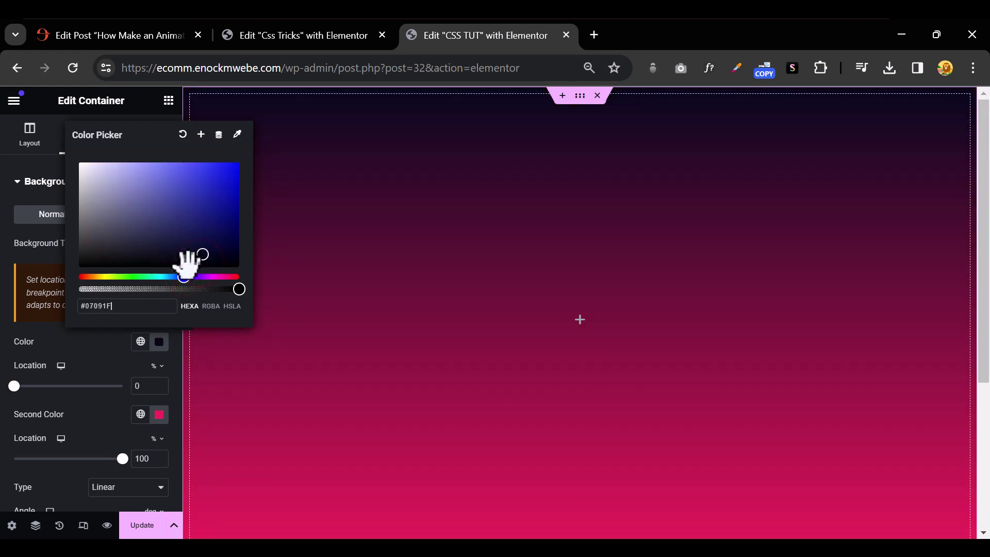
Darken the second gradient colour to crimson and tilt the gradient to 141°.
{"action": "left_click", "coordinate": [159, 415]}
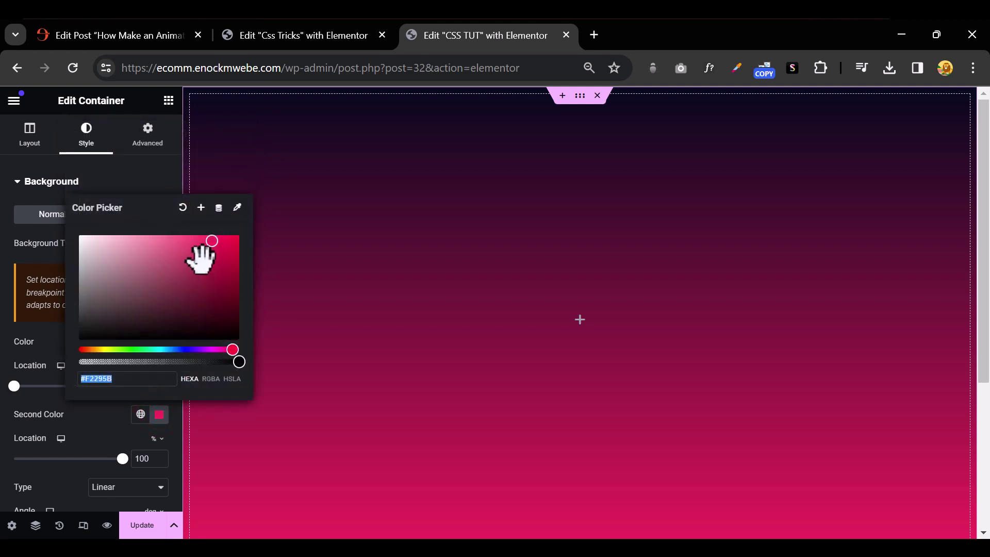
{"action": "left_click_drag", "start_coordinate": [198, 246], "coordinate": [194, 298]}
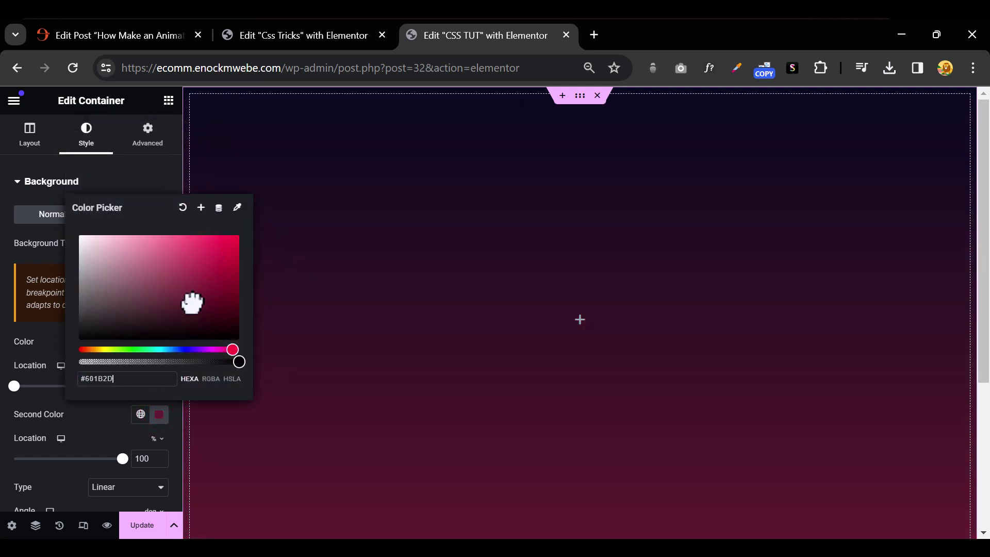
{"action": "left_click", "coordinate": [63, 477]}
{"action": "scroll", "coordinate": [75, 471], "scroll_direction": "down", "scroll_amount": 1}
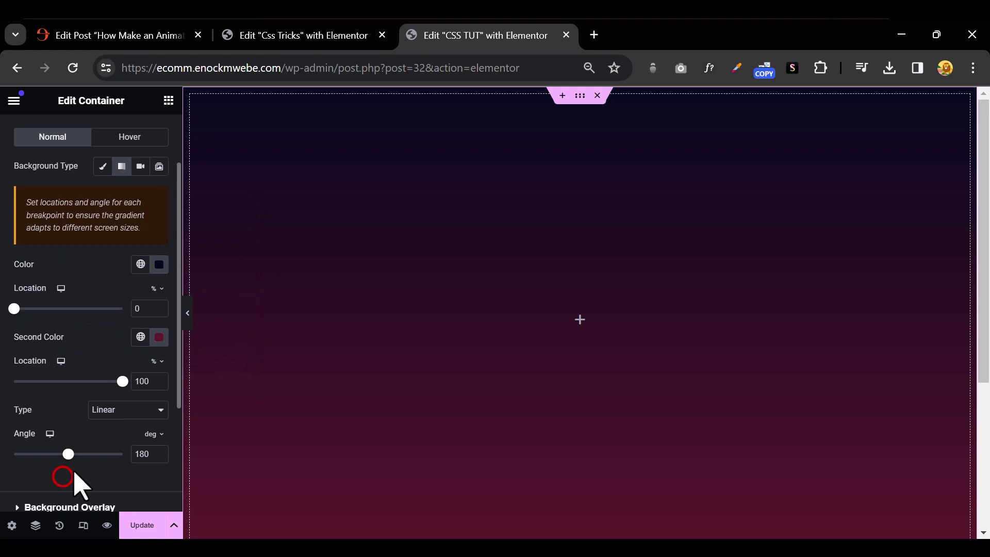
{"action": "scroll", "coordinate": [74, 473], "scroll_direction": "down", "scroll_amount": 1}
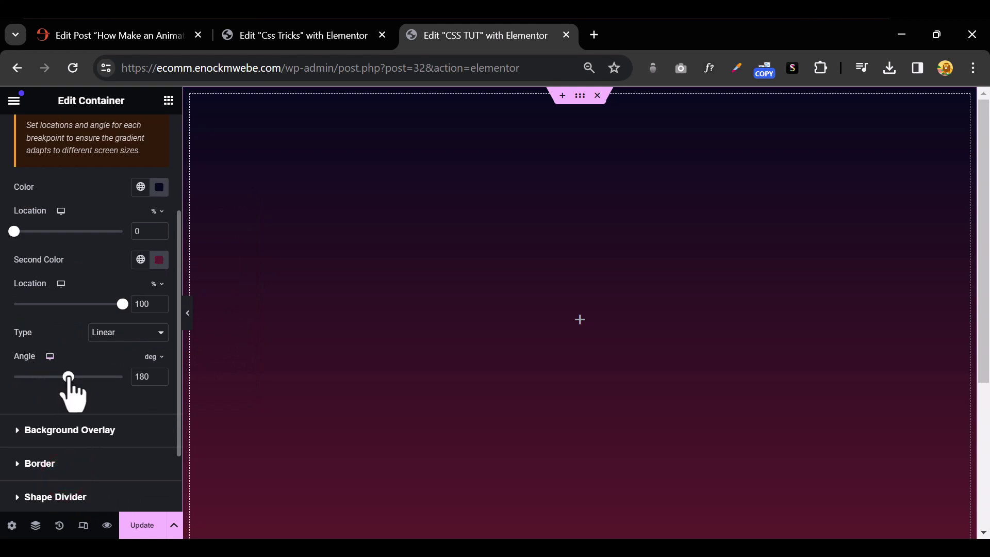
{"action": "mouse_move", "coordinate": [68, 377]}
{"action": "left_mouse_down"}
{"action": "mouse_move", "coordinate": [79, 377]}
{"action": "mouse_move", "coordinate": [57, 378]}
{"action": "left_mouse_up"}
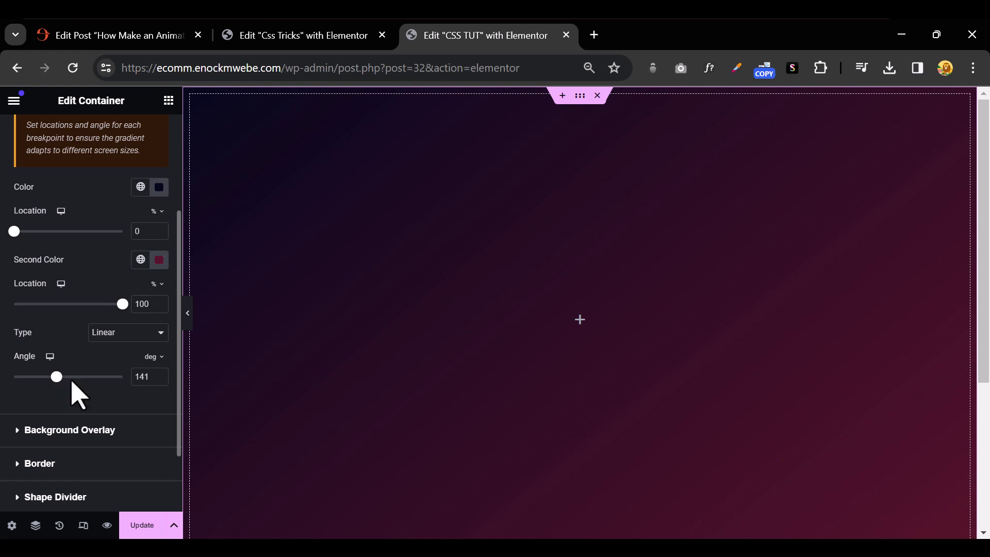
{"action": "scroll", "coordinate": [73, 387], "scroll_direction": "up", "scroll_amount": 2}
Place a Text Path widget inside the gradient container.
{"action": "left_click", "coordinate": [168, 100]}
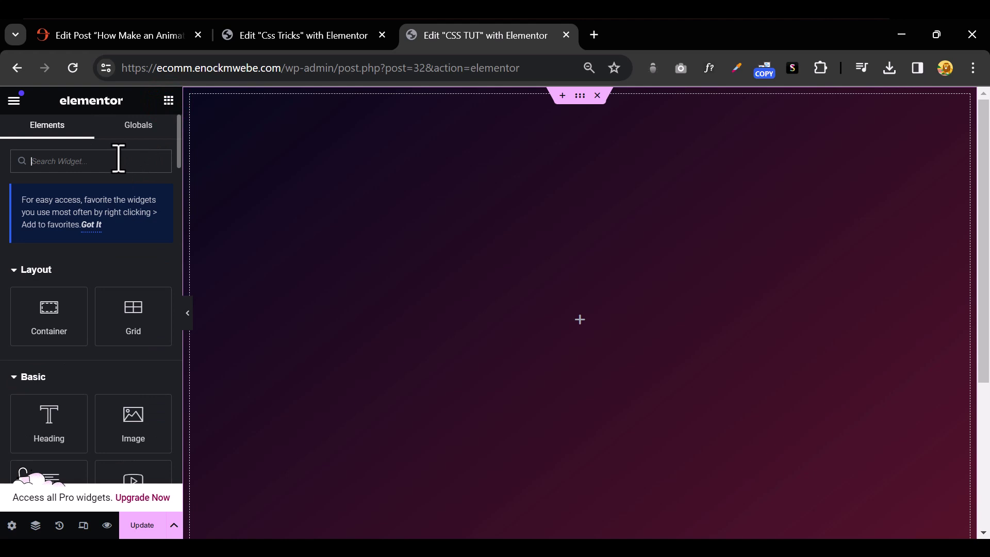
{"action": "type", "text": "p"}
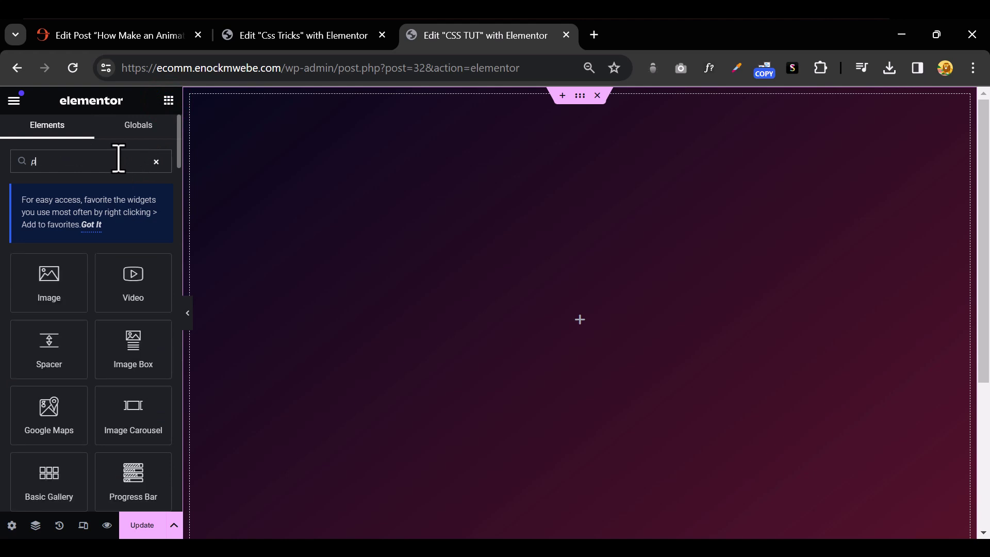
{"action": "type", "text": "ath"}
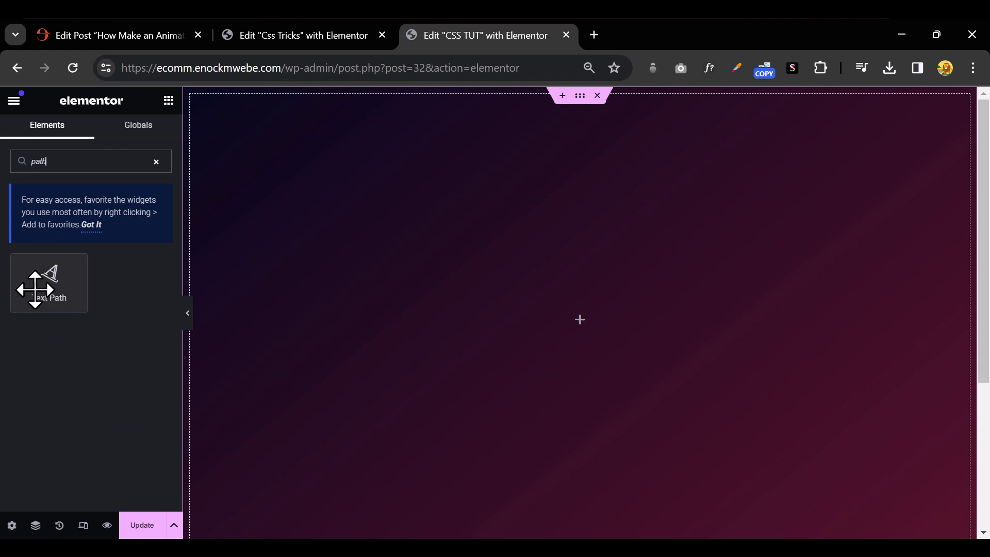
{"action": "mouse_move", "coordinate": [42, 284]}
{"action": "left_mouse_down"}
{"action": "mouse_move", "coordinate": [544, 294]}
{"action": "mouse_move", "coordinate": [581, 314]}
{"action": "left_mouse_up"}
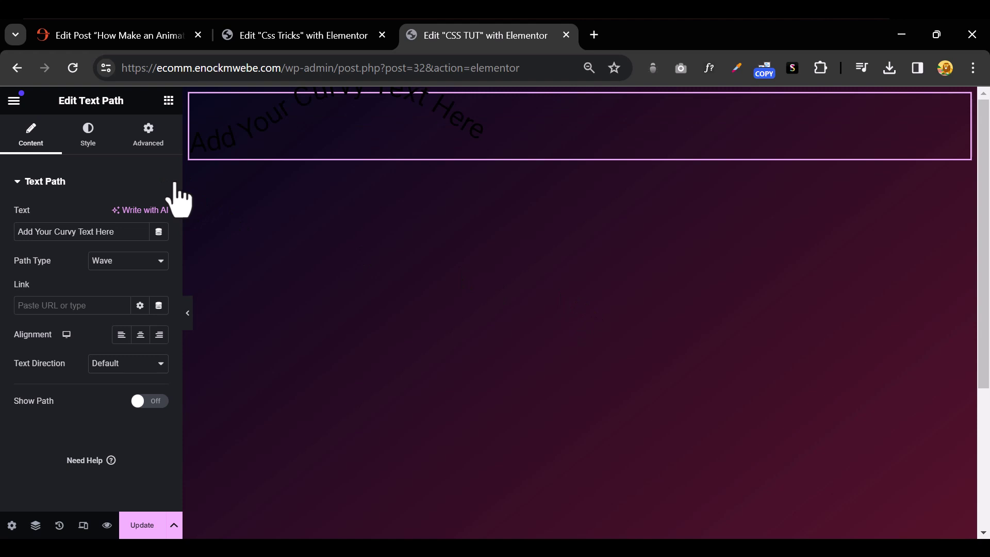
{"action": "mouse_move", "coordinate": [580, 126]}
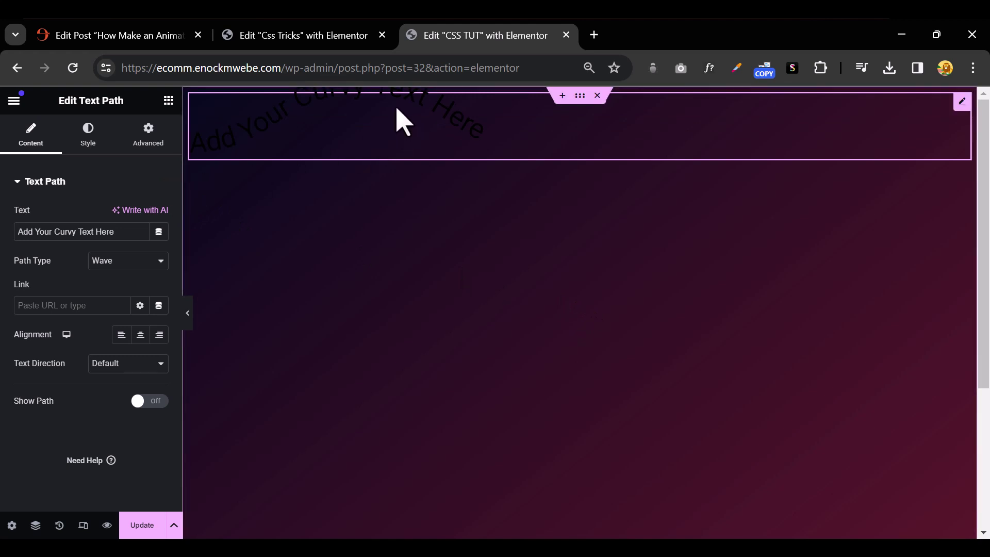
Make the curved text colour white (#FFFFFF).
{"action": "left_click", "coordinate": [92, 144]}
{"action": "scroll", "coordinate": [108, 247], "scroll_direction": "down", "scroll_amount": 2}
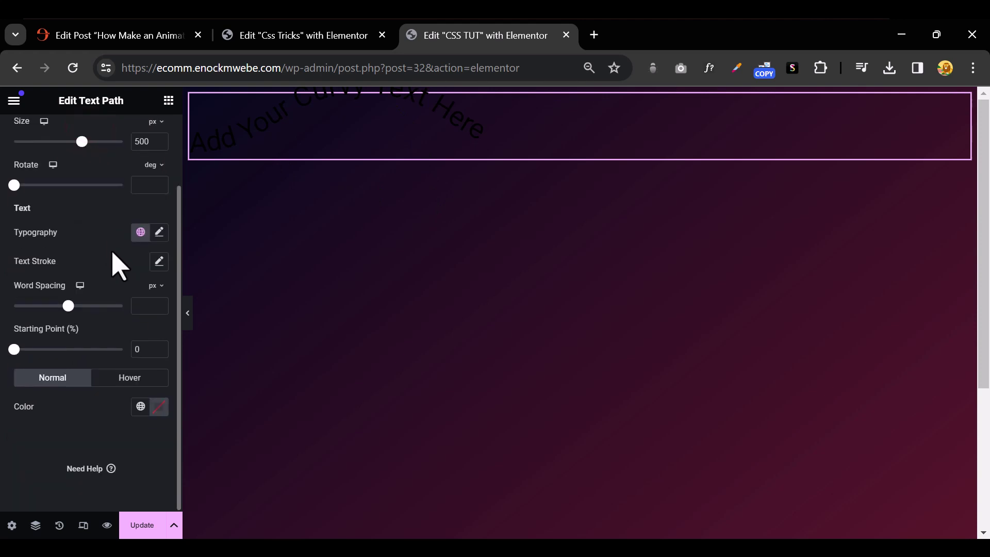
{"action": "left_click", "coordinate": [158, 407]}
{"action": "left_click_drag", "start_coordinate": [116, 256], "coordinate": [63, 200]}
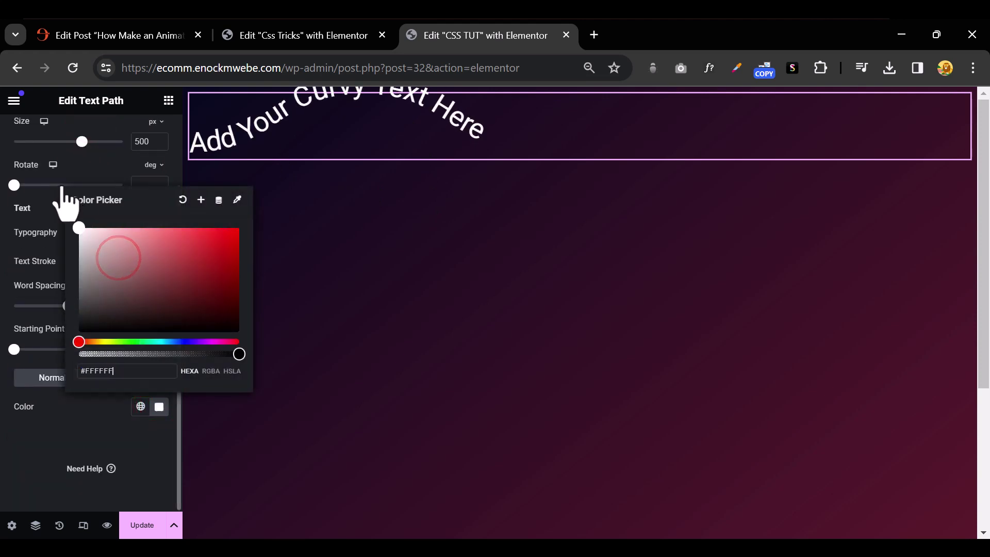
{"action": "left_click", "coordinate": [90, 434]}
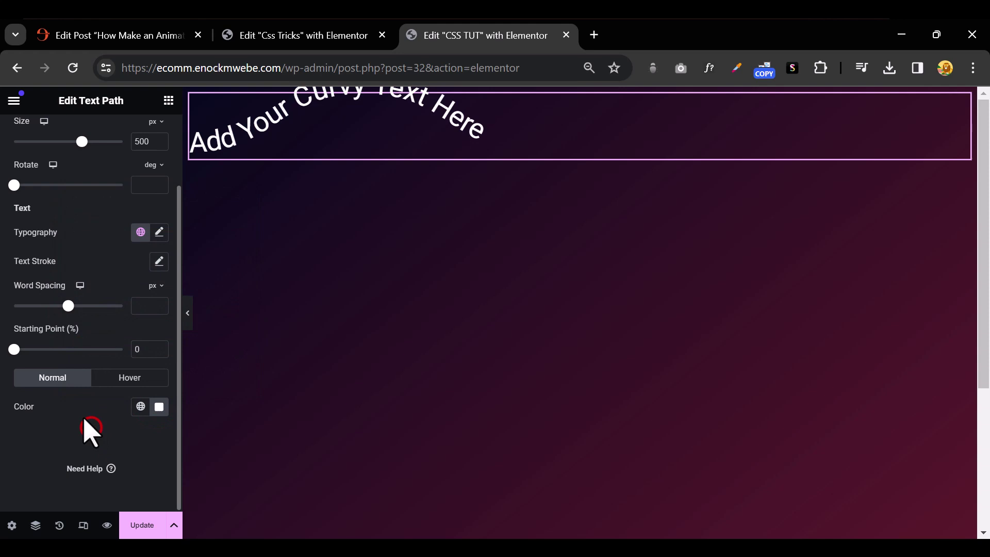
{"action": "scroll", "coordinate": [77, 309], "scroll_direction": "up", "scroll_amount": 2}
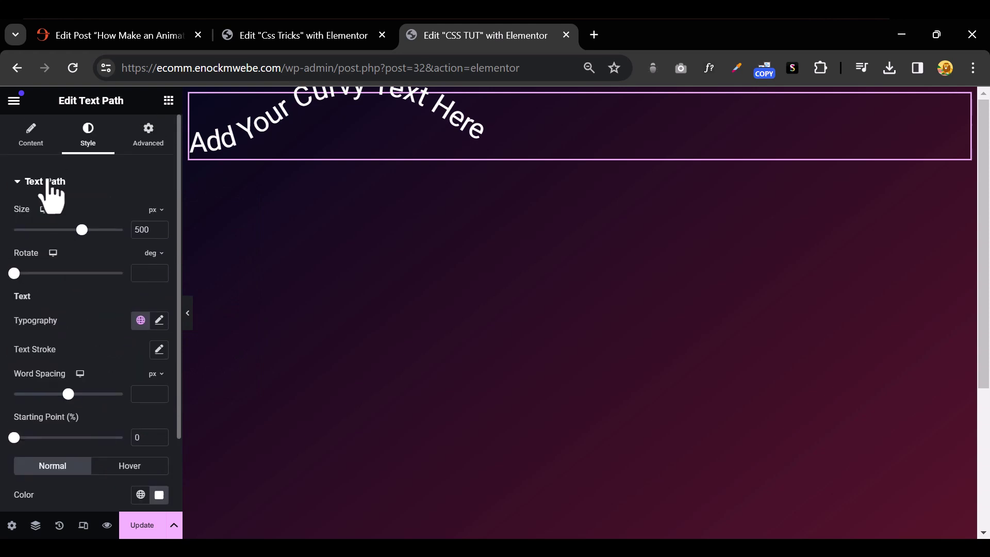
Set the text Path Type to Arc, then Circle, and select the surrounding container.
{"action": "left_click", "coordinate": [38, 132]}
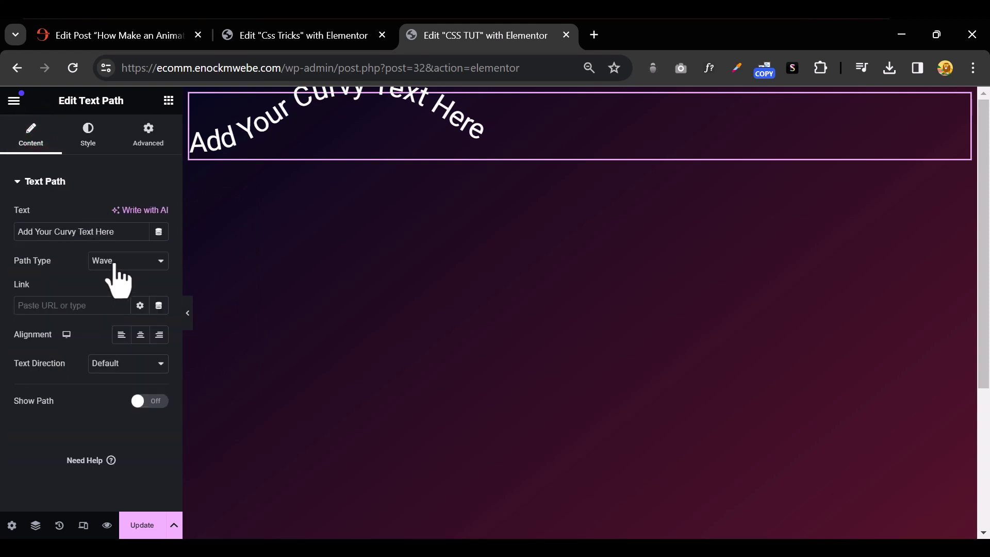
{"action": "left_click", "coordinate": [108, 261]}
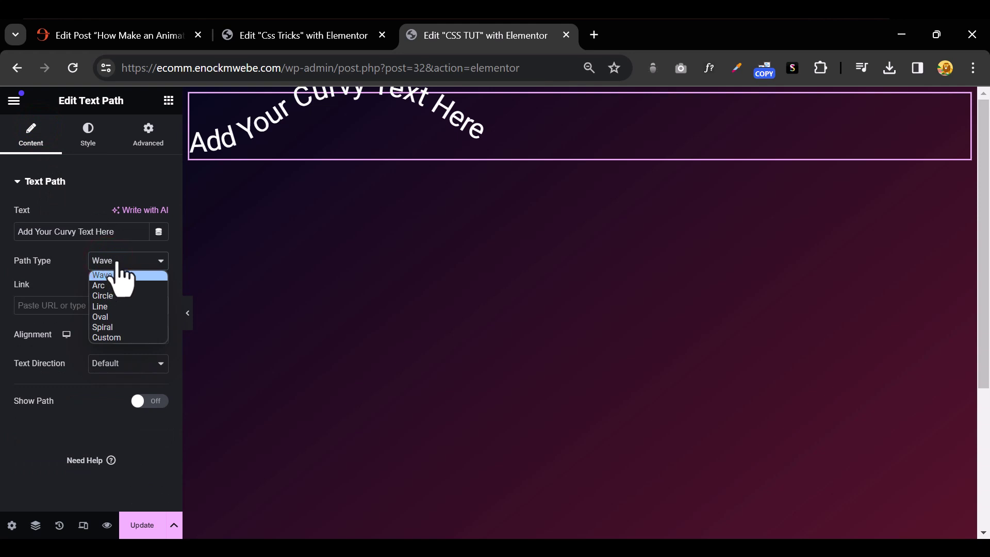
{"action": "left_click", "coordinate": [117, 290]}
{"action": "left_click", "coordinate": [116, 261]}
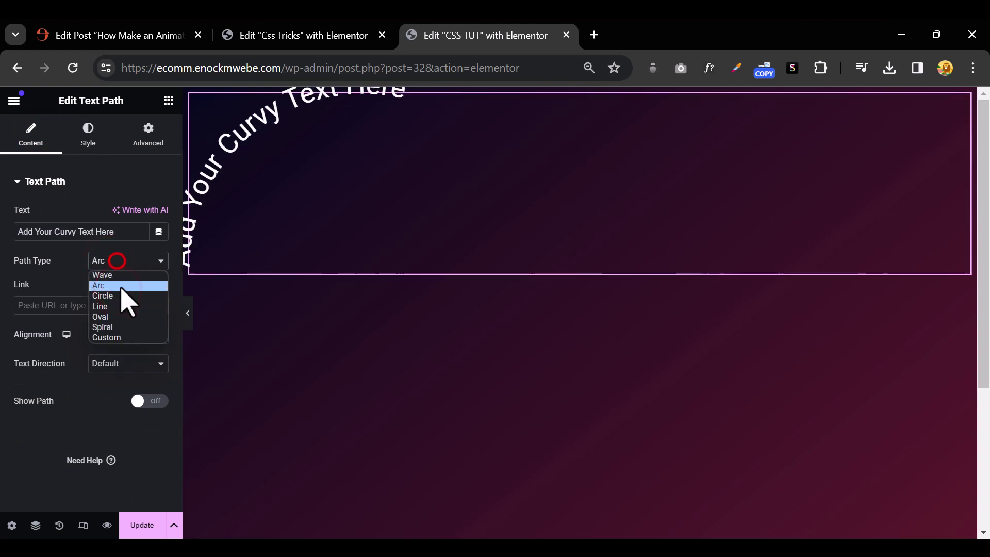
{"action": "left_click", "coordinate": [121, 296]}
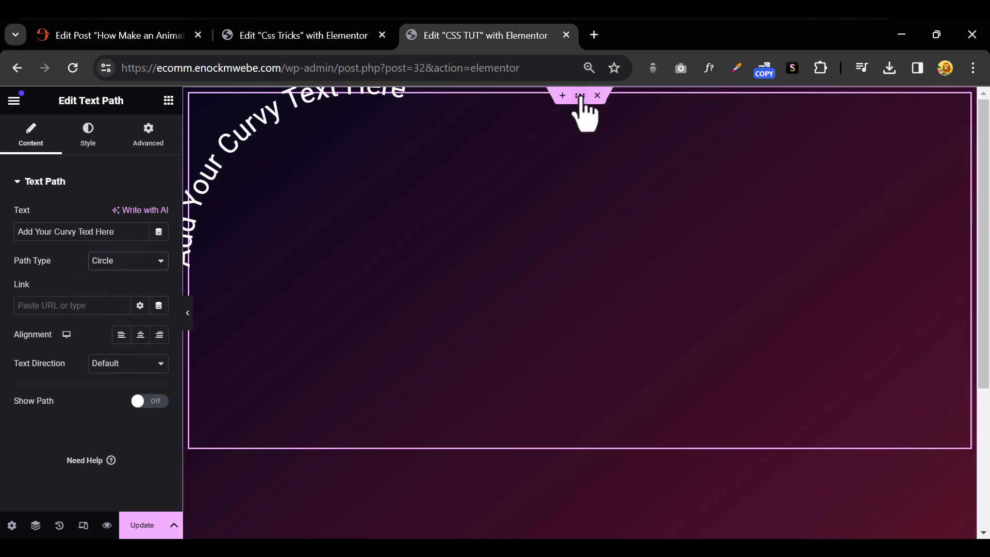
{"action": "left_click", "coordinate": [308, 242]}
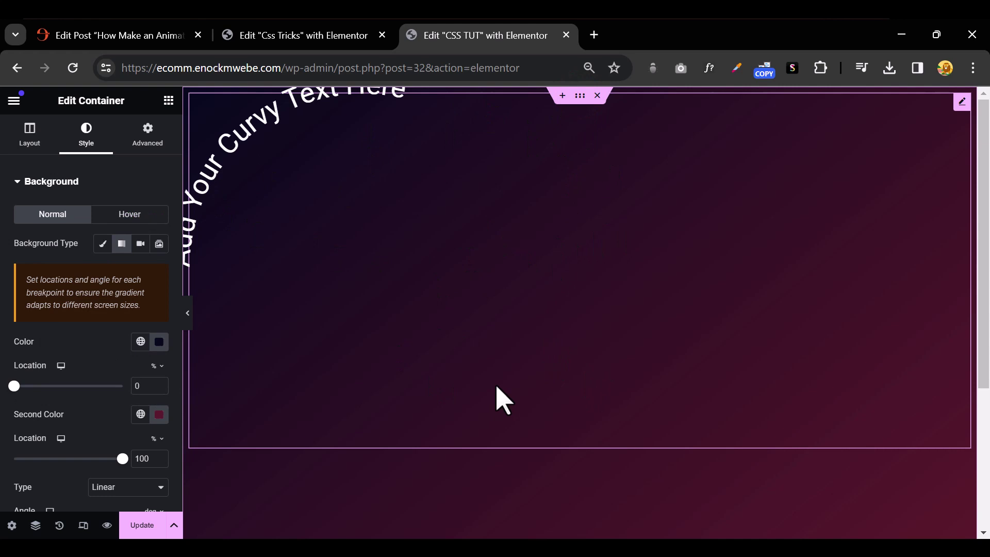
Set the container's Justify Content and Align Items to Center, then reselect the text path.
{"action": "left_click", "coordinate": [21, 135]}
{"action": "scroll", "coordinate": [55, 349], "scroll_direction": "down", "scroll_amount": 3}
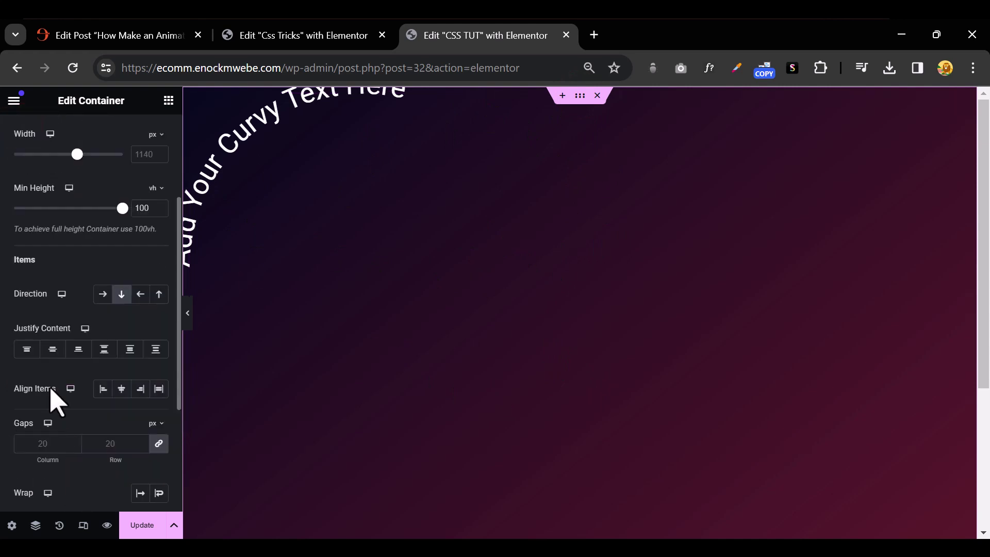
{"action": "left_click", "coordinate": [54, 352]}
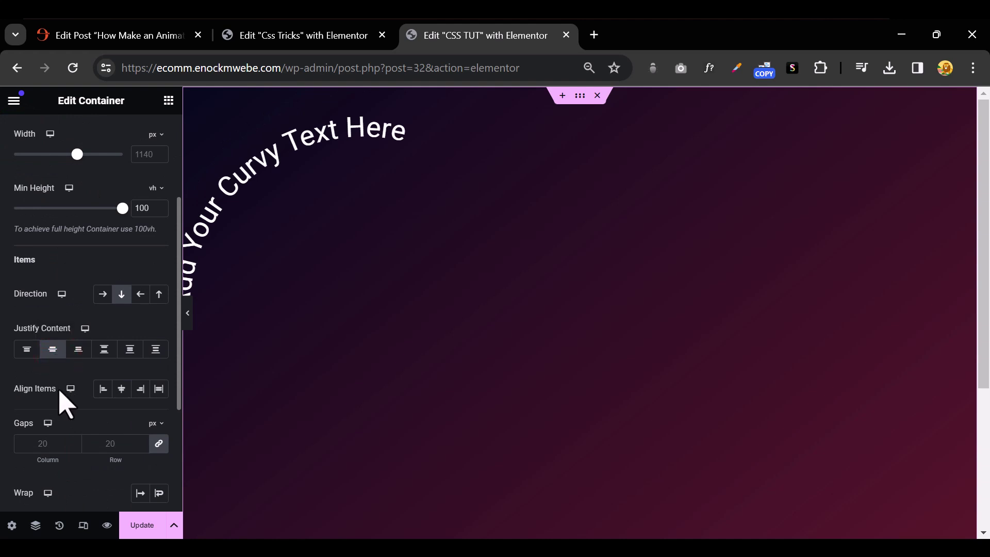
{"action": "left_click", "coordinate": [121, 389]}
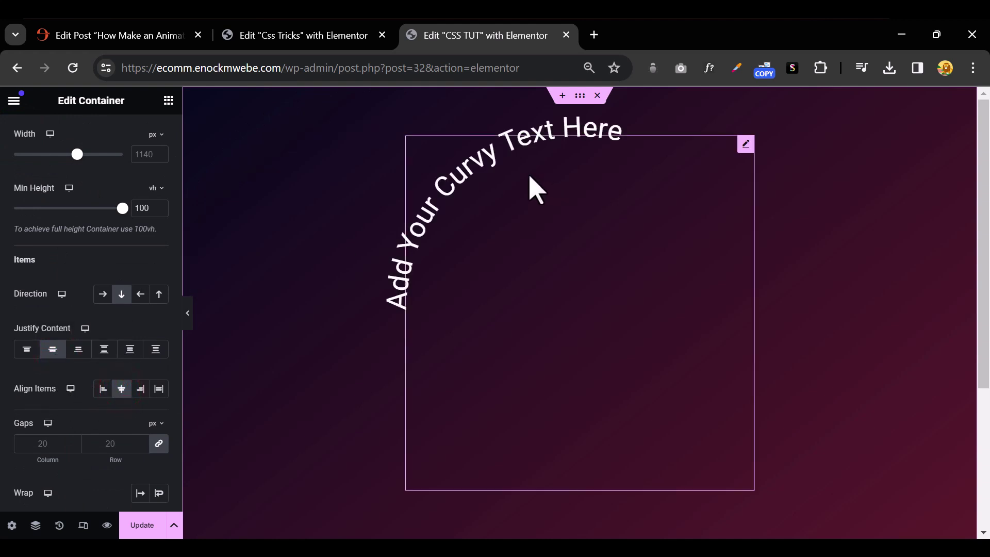
{"action": "left_click", "coordinate": [496, 160]}
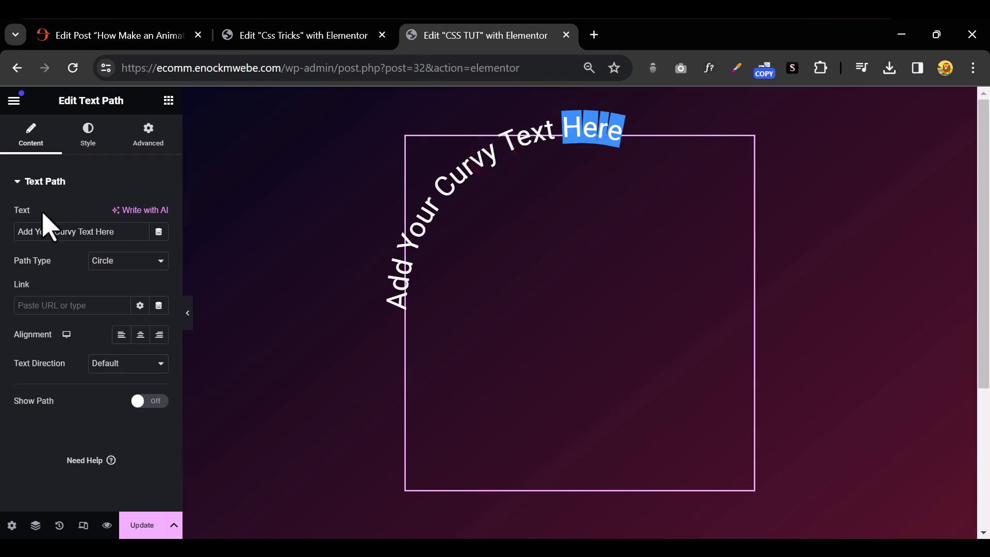
Replace the placeholder with 'MORRIS STASON - PROFESSIONAL VIDEOGRAPHER', fixing the typo.
{"action": "triple_click", "coordinate": [64, 230]}
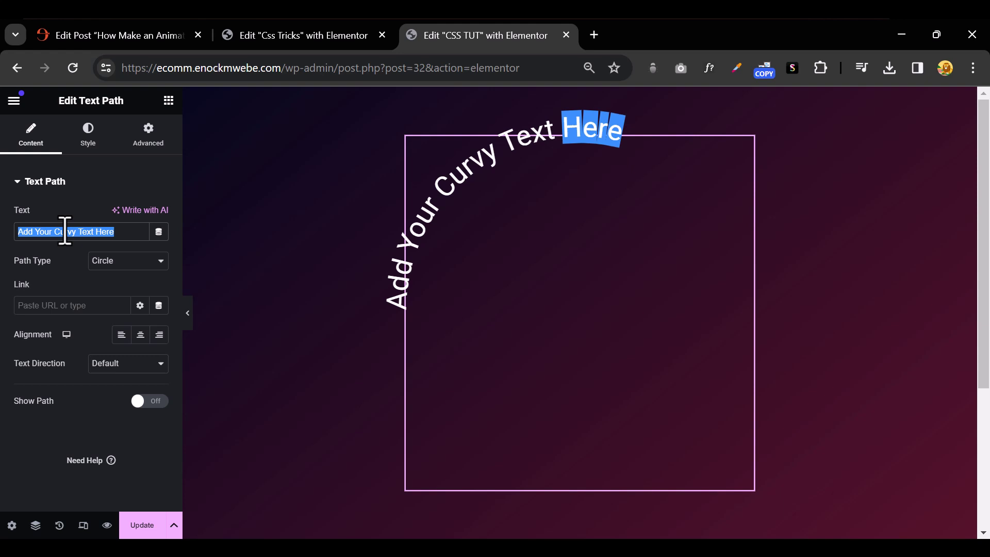
{"action": "type", "text": "mo"}
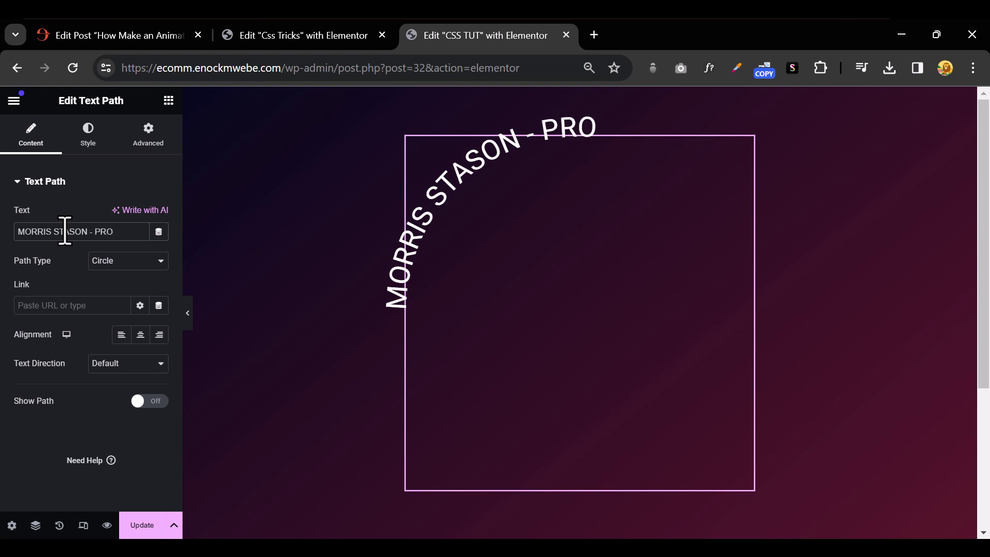
{"action": "type", "text": "IONA"}
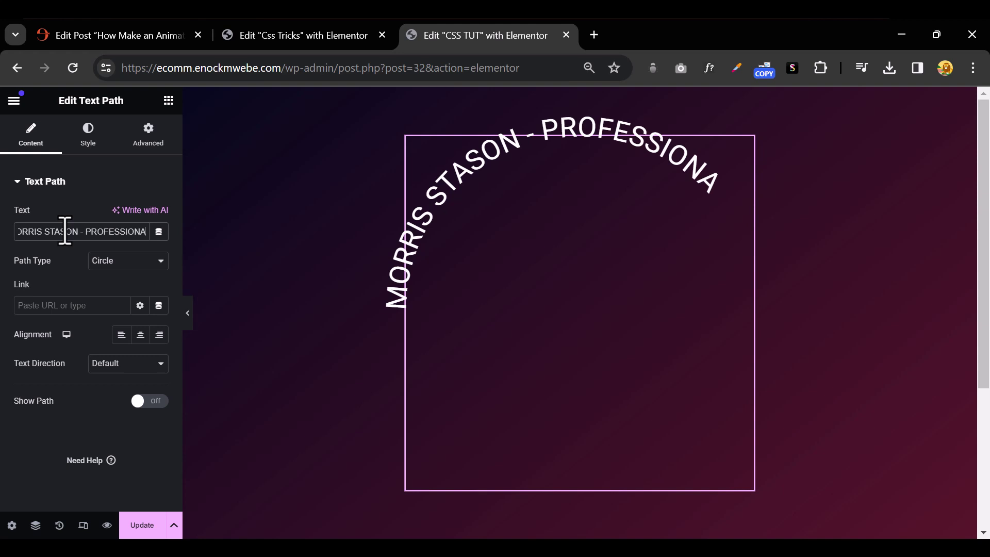
{"action": "type", "text": "L V"}
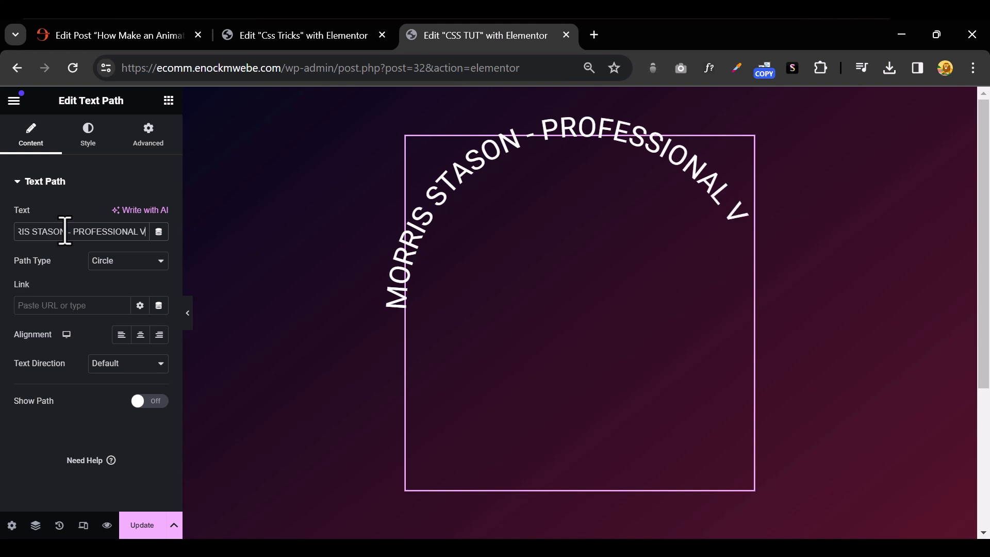
{"action": "type", "text": "IDOE"}
{"action": "key", "text": "BackSpace"}
{"action": "key", "text": "BackSpace"}
{"action": "type", "text": "E"}
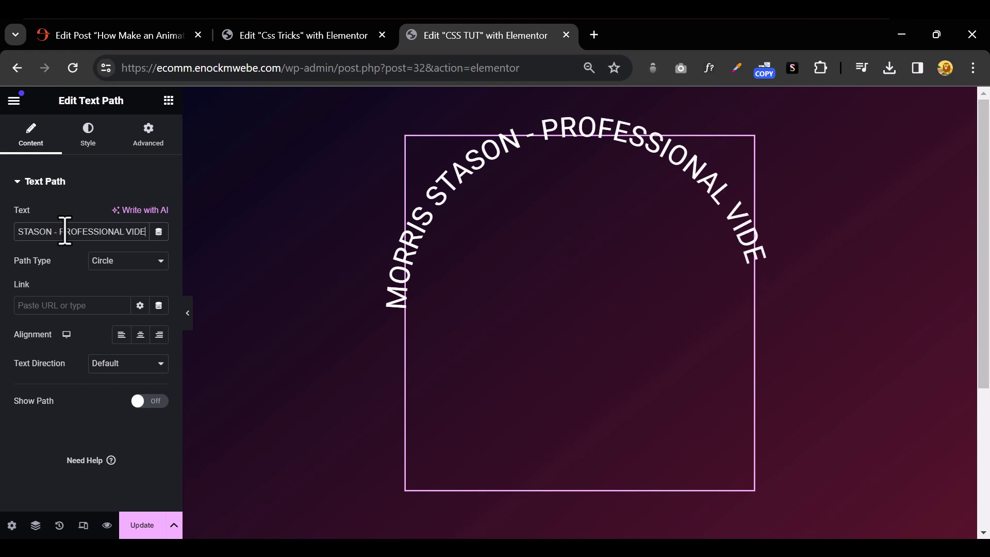
{"action": "type", "text": "OGRA"}
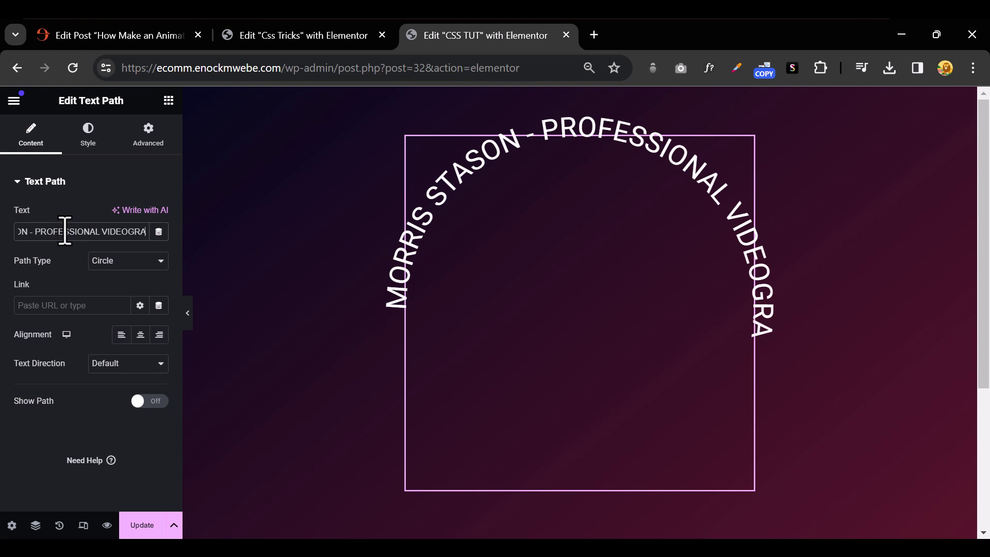
{"action": "type", "text": "PHER"}
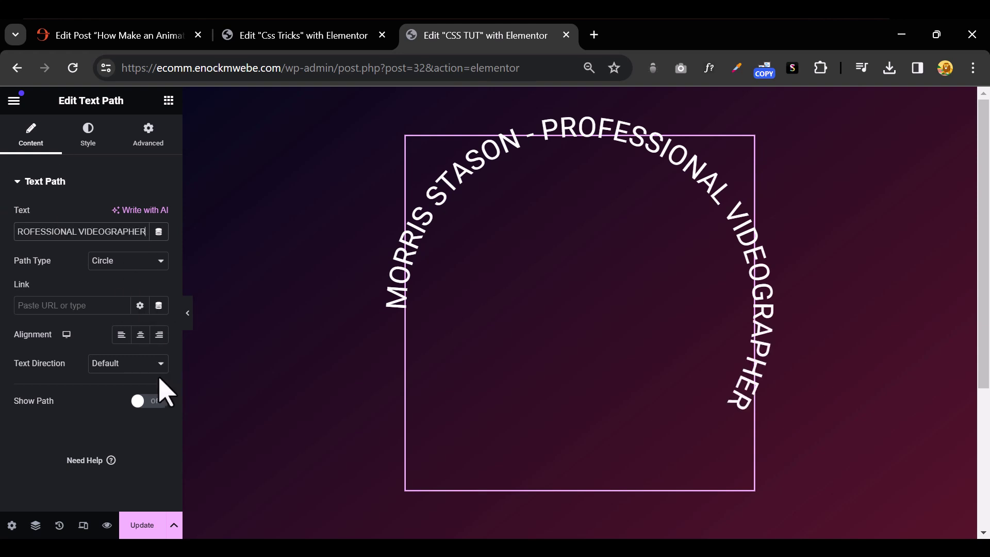
Shrink the text path to 350 px and set typography to Quicksand weight 500.
{"action": "left_click", "coordinate": [74, 134]}
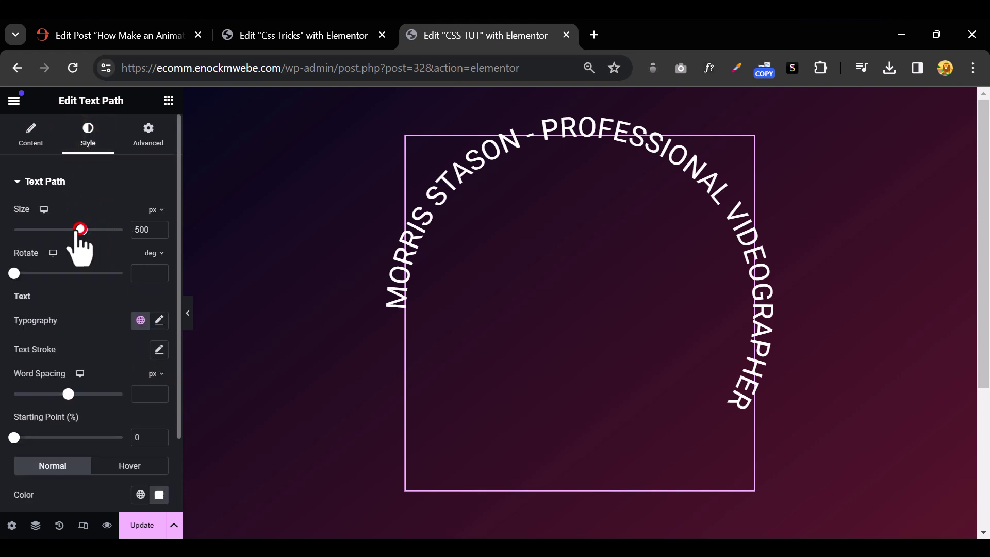
{"action": "left_click_drag", "start_coordinate": [82, 230], "coordinate": [61, 230]}
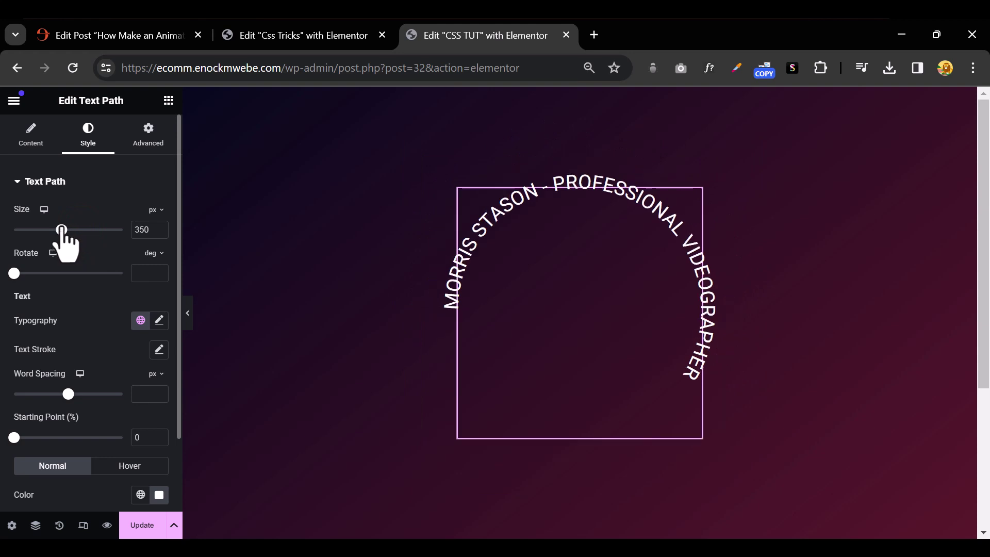
{"action": "left_click", "coordinate": [159, 320]}
{"action": "left_click", "coordinate": [122, 386]}
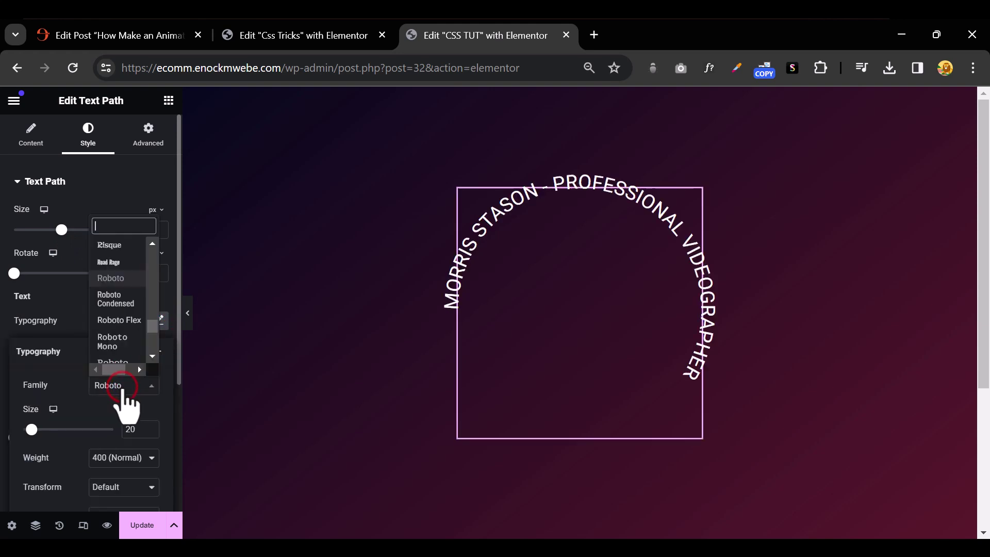
{"action": "type", "text": "QUA"}
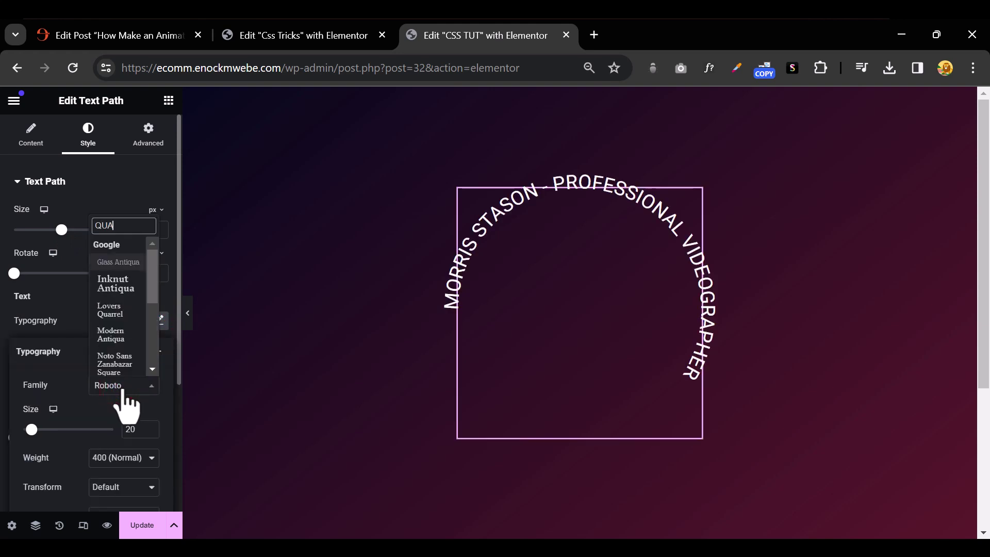
{"action": "key", "text": "BackSpace"}
{"action": "type", "text": "ICK"}
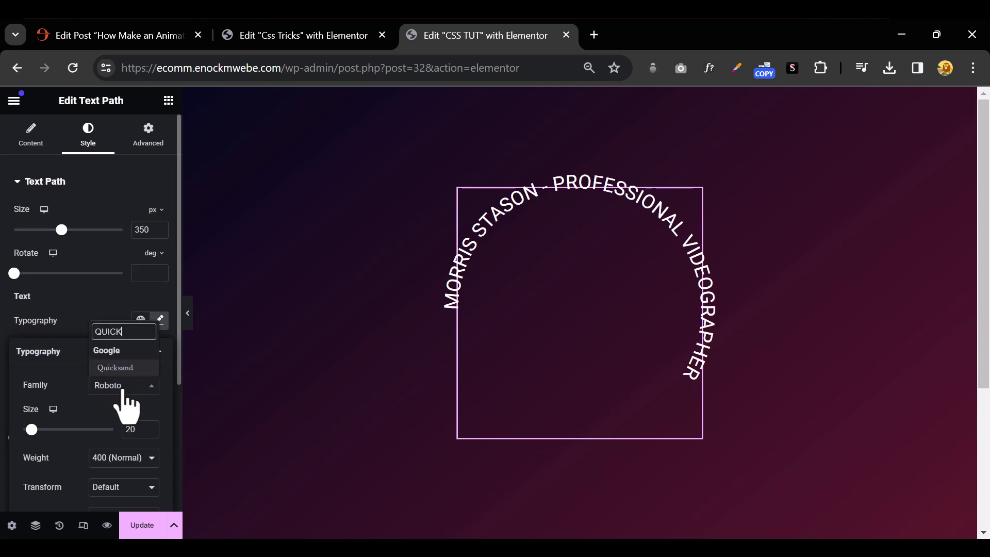
{"action": "left_click", "coordinate": [125, 365]}
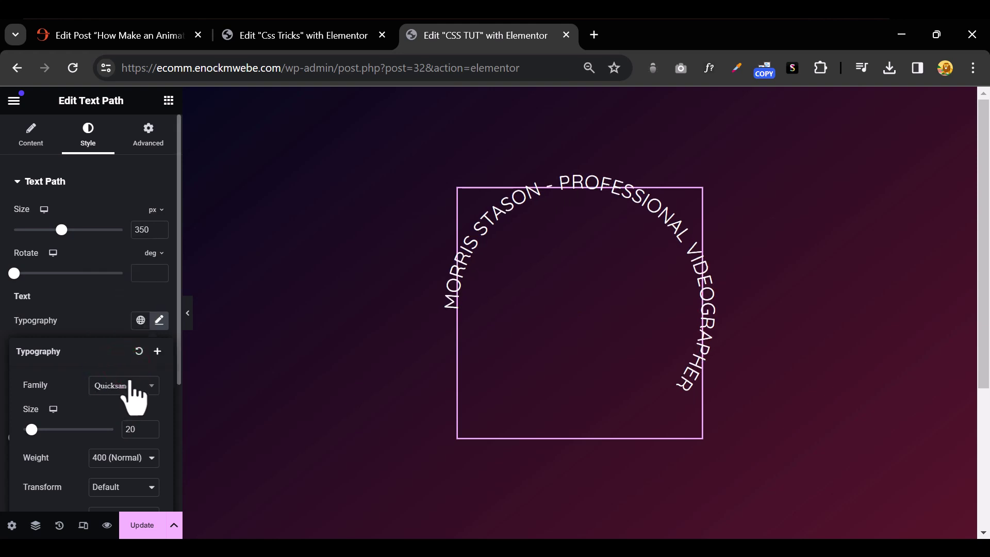
{"action": "left_click", "coordinate": [123, 458]}
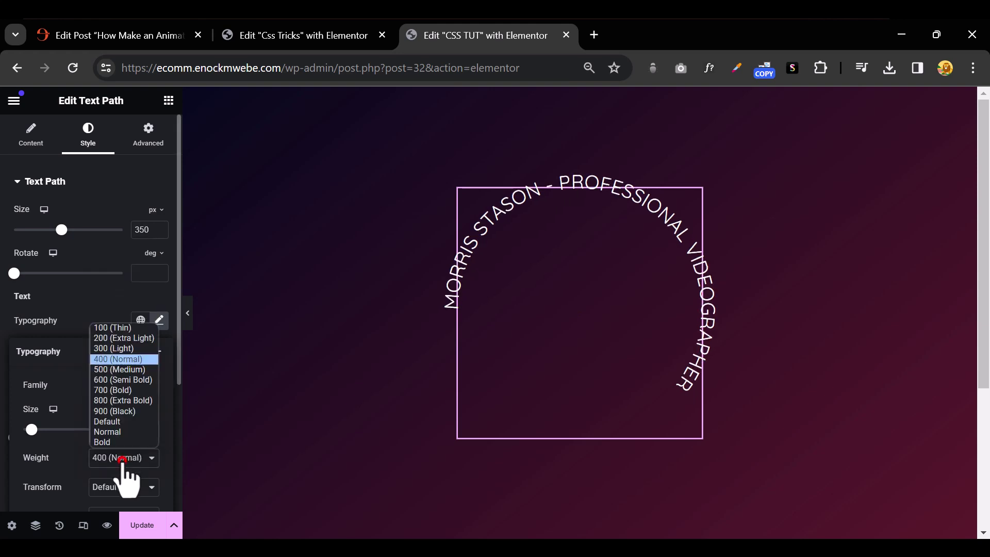
{"action": "left_click", "coordinate": [129, 371]}
{"action": "scroll", "coordinate": [109, 390], "scroll_direction": "down", "scroll_amount": 3}
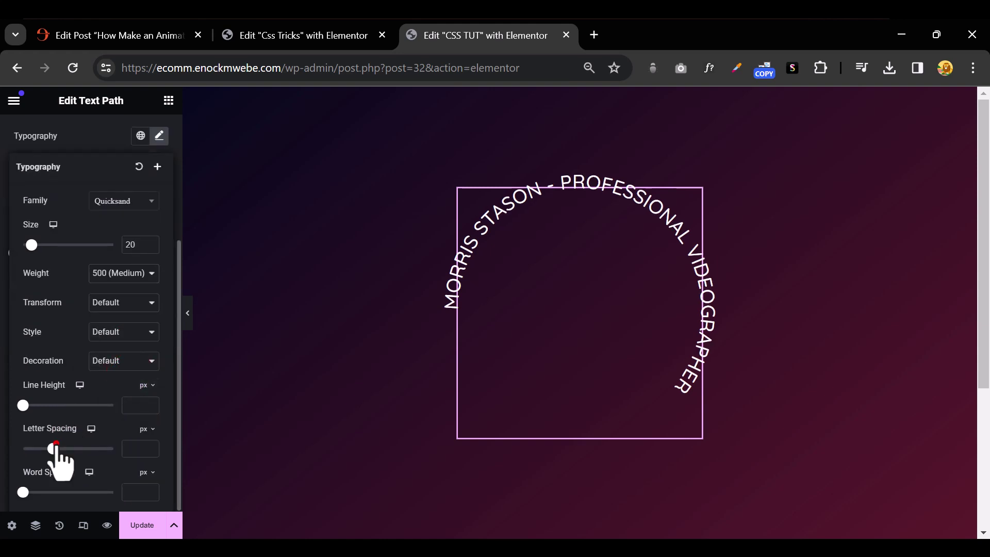
Widen letter spacing to 4.9 and word spacing to 20.
{"action": "left_click_drag", "start_coordinate": [55, 449], "coordinate": [81, 453]}
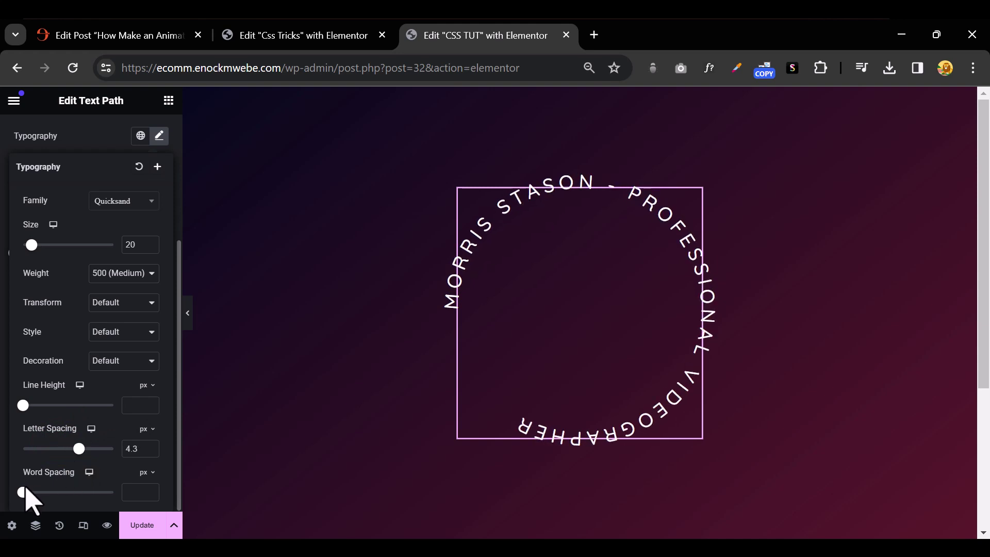
{"action": "left_click_drag", "start_coordinate": [24, 493], "coordinate": [59, 492]}
{"action": "left_click_drag", "start_coordinate": [80, 449], "coordinate": [82, 448]}
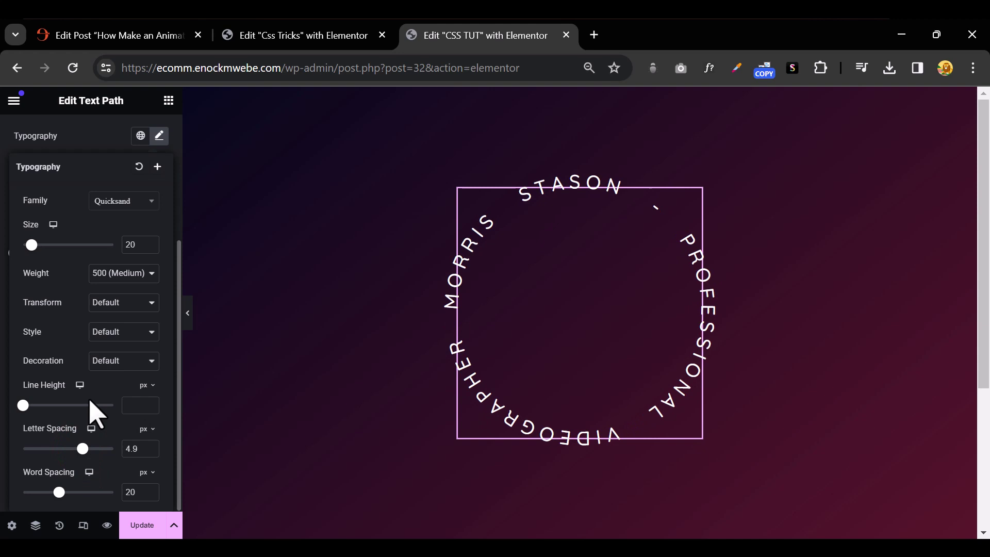
Change the text letters' colour to a light cyan (#51F4E5).
{"action": "left_click", "coordinate": [5, 489]}
{"action": "scroll", "coordinate": [176, 380], "scroll_direction": "up", "scroll_amount": 2}
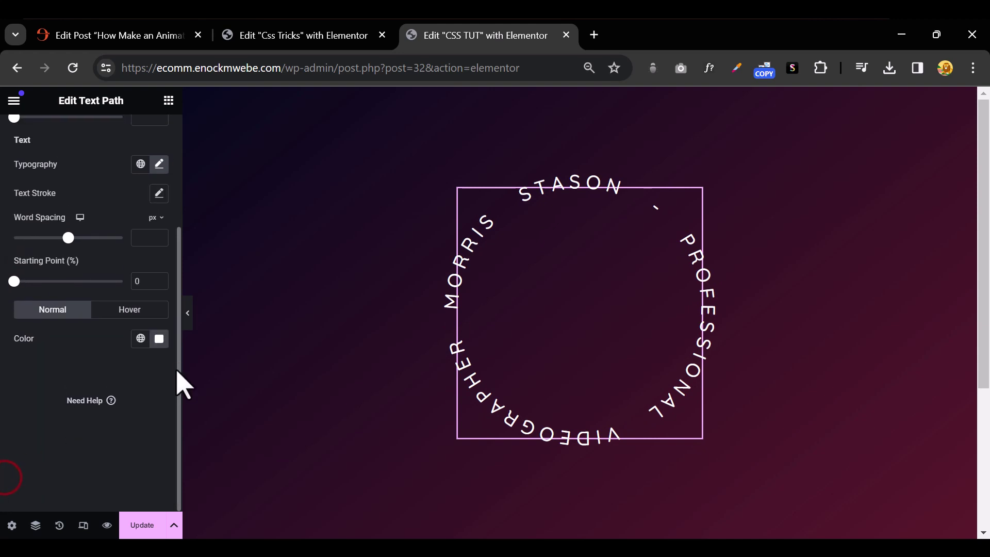
{"action": "scroll", "coordinate": [158, 371], "scroll_direction": "up", "scroll_amount": 2}
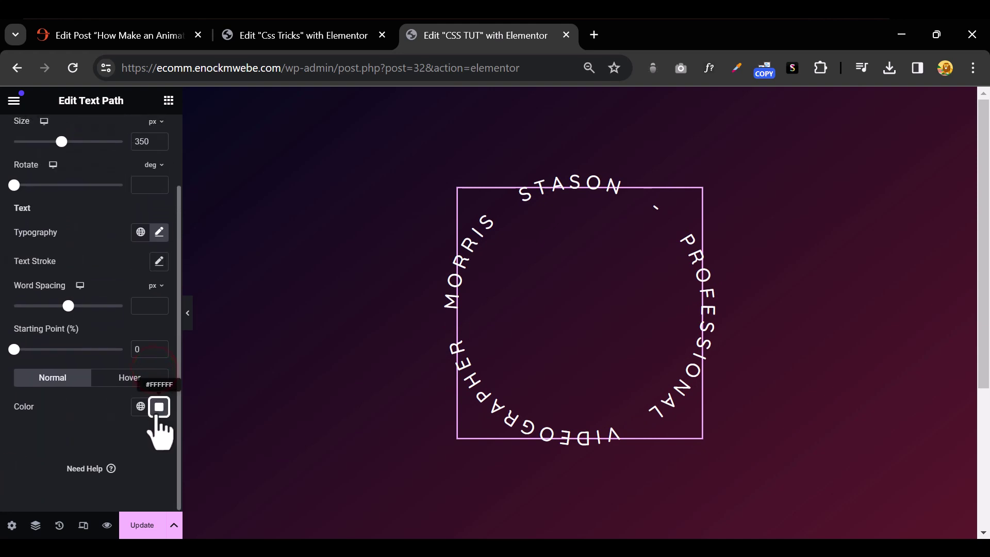
{"action": "left_click", "coordinate": [157, 407]}
{"action": "left_click_drag", "start_coordinate": [160, 342], "coordinate": [163, 341]}
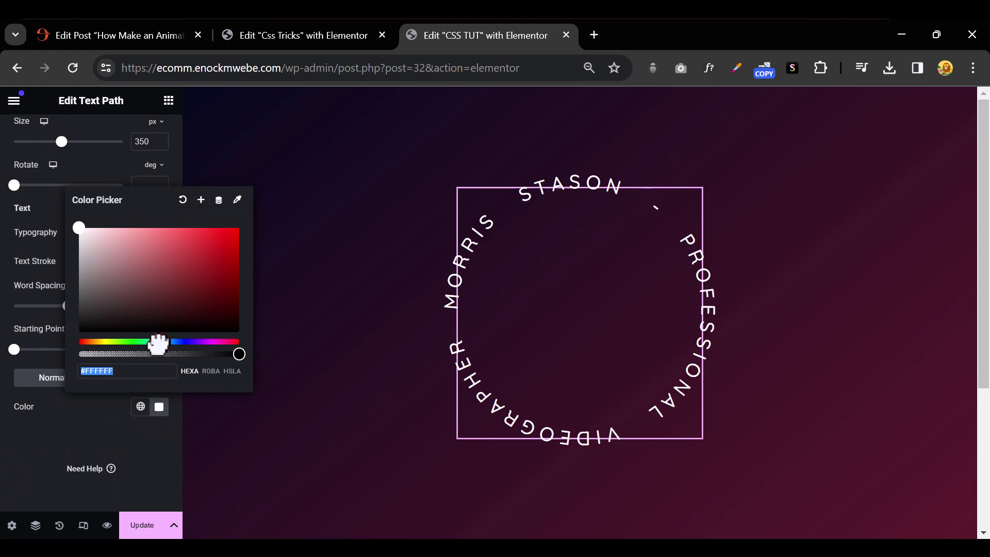
{"action": "left_click", "coordinate": [190, 258]}
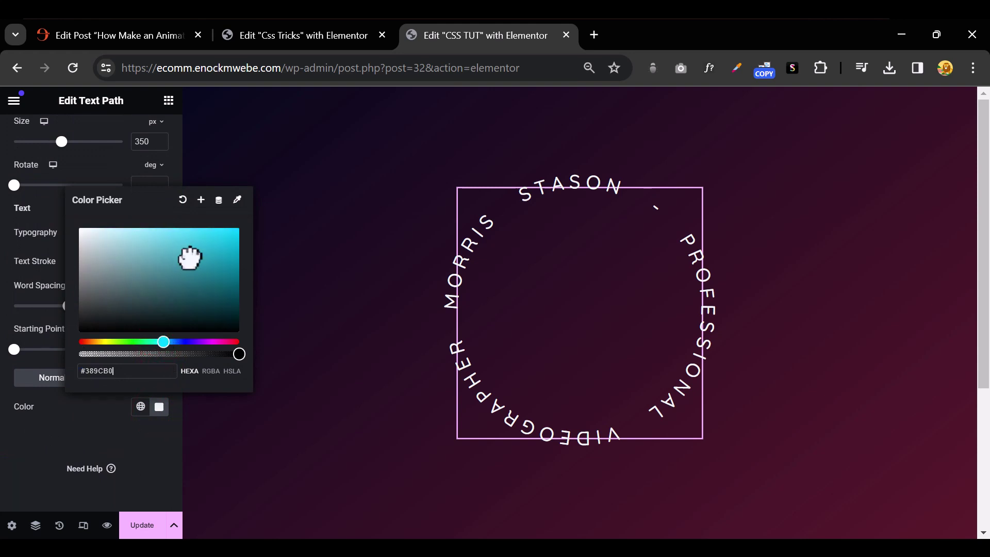
{"action": "left_click", "coordinate": [166, 230]}
{"action": "left_click", "coordinate": [186, 233]}
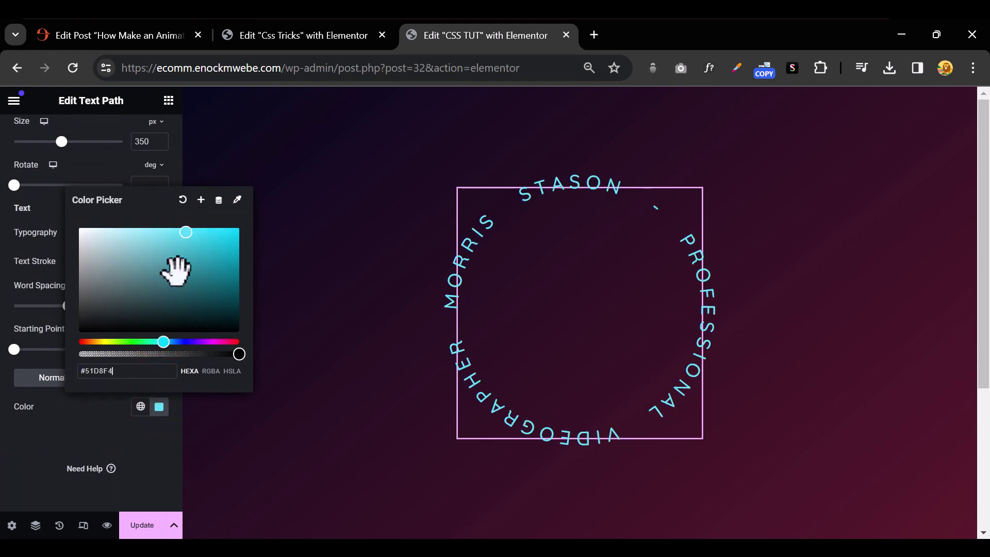
{"action": "left_click_drag", "start_coordinate": [160, 341], "coordinate": [152, 341]}
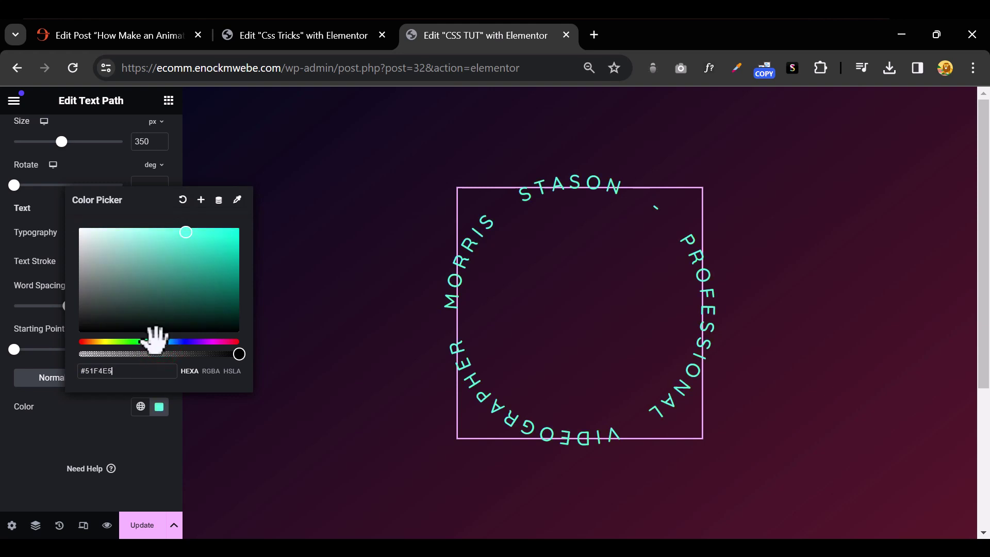
{"action": "left_click", "coordinate": [143, 466]}
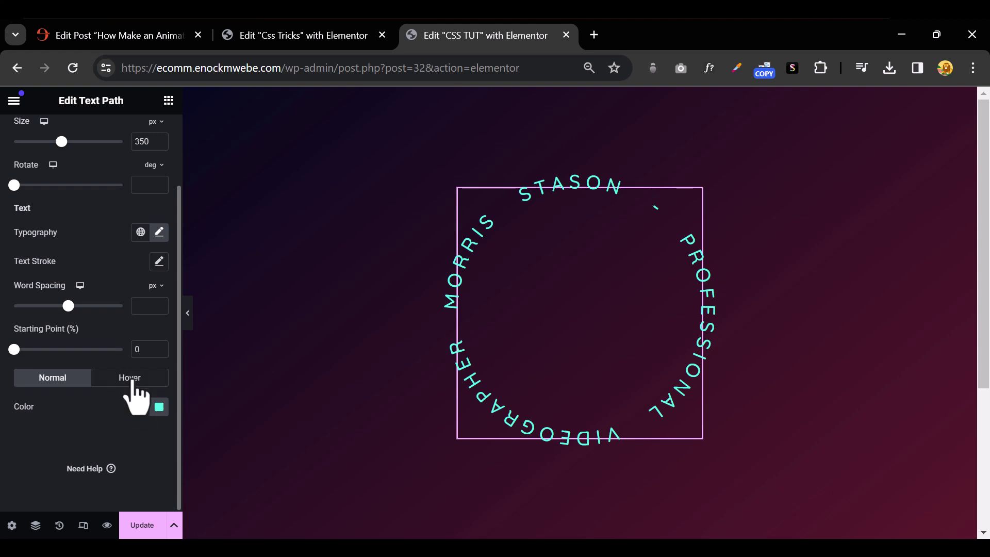
{"action": "scroll", "coordinate": [130, 388], "scroll_direction": "up", "scroll_amount": 2}
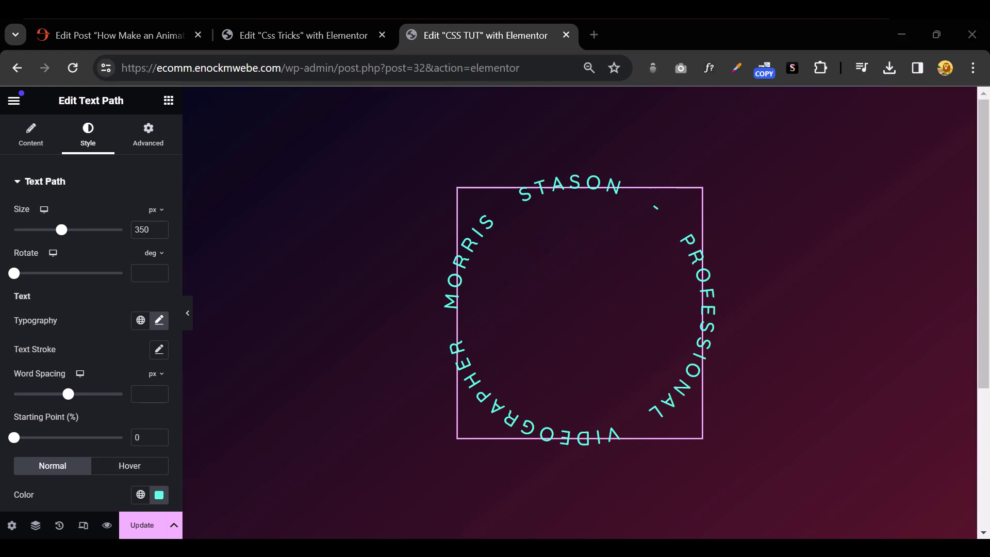
Search the widget library for Image and place one below the circular text.
{"action": "left_click", "coordinate": [168, 101]}
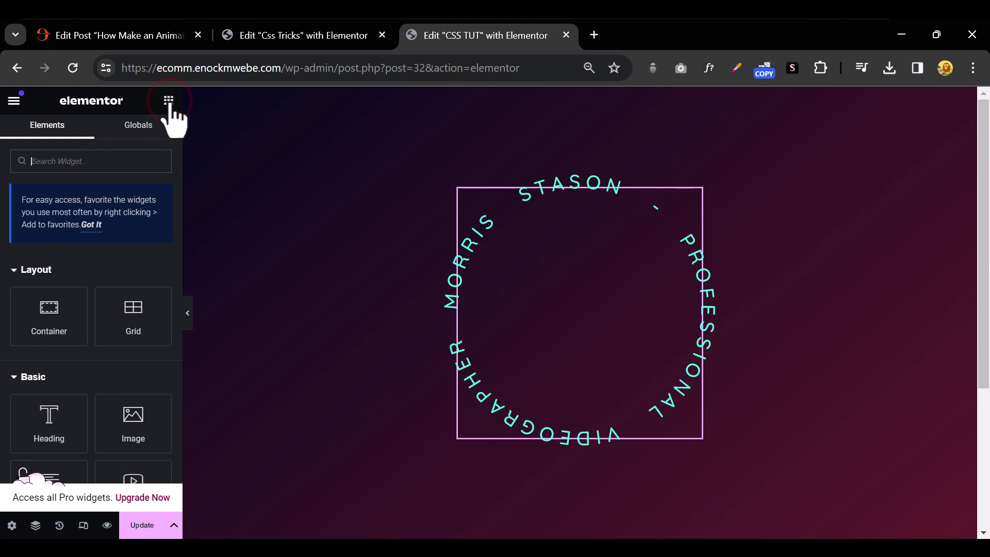
{"action": "left_click", "coordinate": [103, 155]}
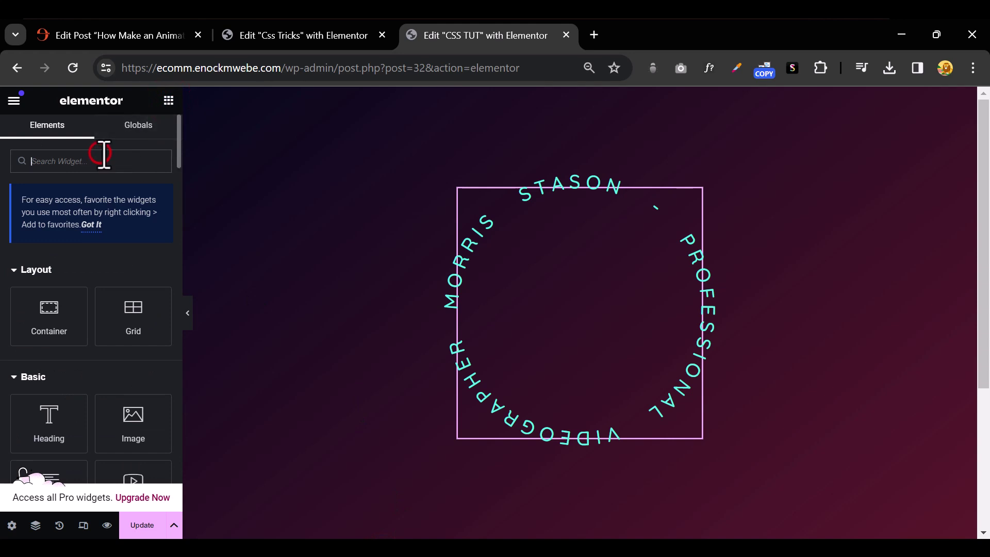
{"action": "type", "text": "IMAGE"}
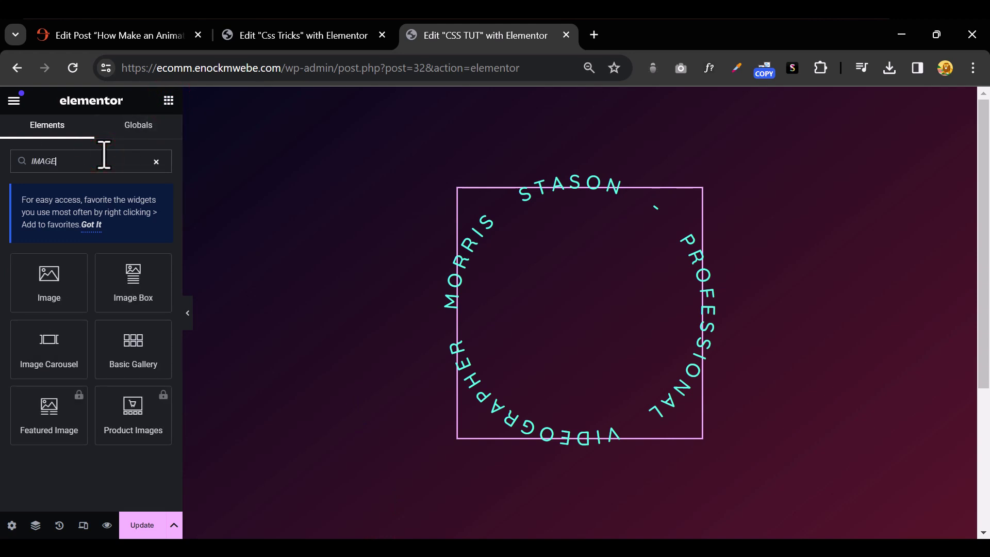
{"action": "mouse_move", "coordinate": [22, 281]}
{"action": "left_mouse_down"}
{"action": "mouse_move", "coordinate": [577, 440]}
{"action": "mouse_move", "coordinate": [577, 456]}
{"action": "left_mouse_up"}
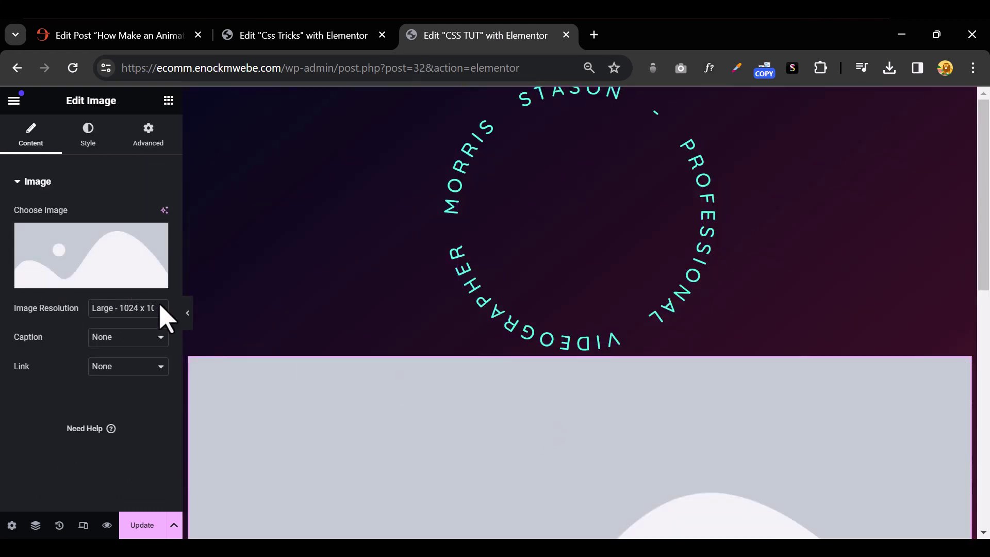
Insert the Person-2 portrait of the man with glasses from the Media Library.
{"action": "left_click", "coordinate": [95, 253]}
{"action": "left_click", "coordinate": [203, 246]}
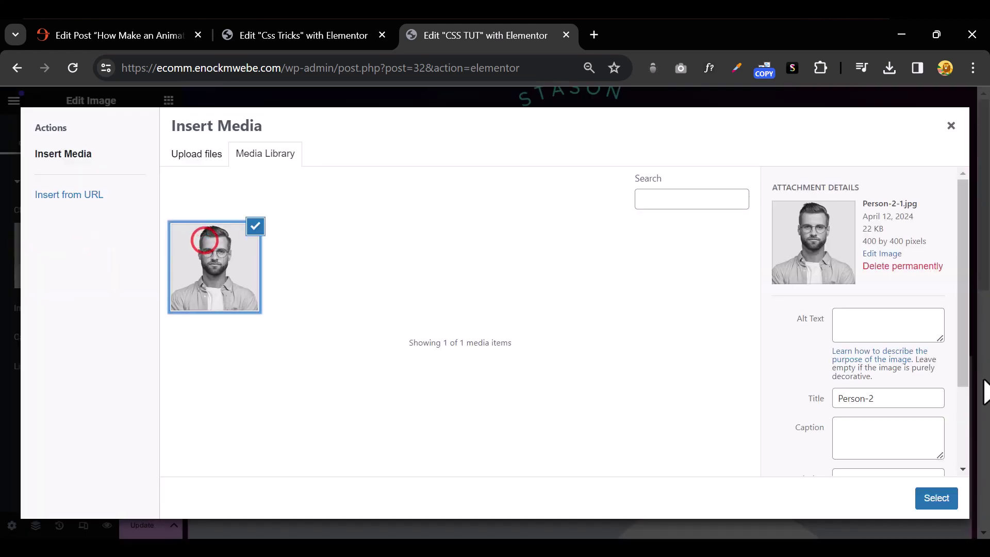
{"action": "left_click", "coordinate": [936, 500]}
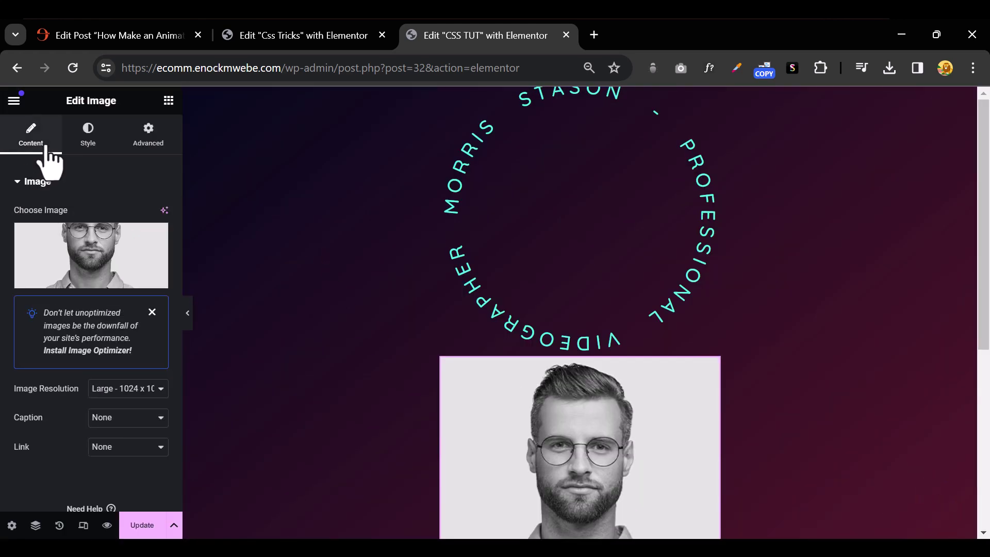
{"action": "left_click", "coordinate": [86, 132]}
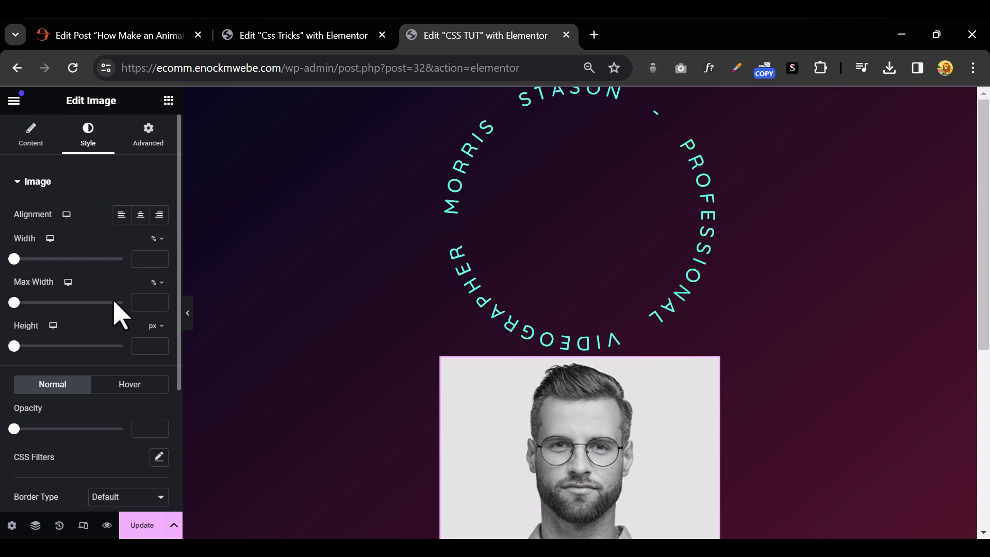
{"action": "scroll", "coordinate": [114, 313], "scroll_direction": "down", "scroll_amount": 3}
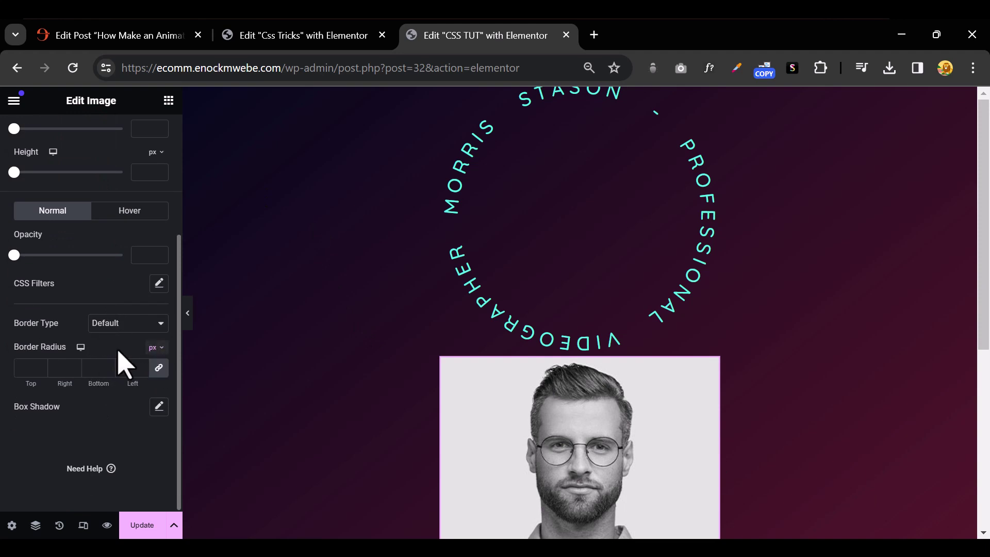
Round the portrait with 100% border radius and size it 310 × 310 px.
{"action": "left_click", "coordinate": [154, 347]}
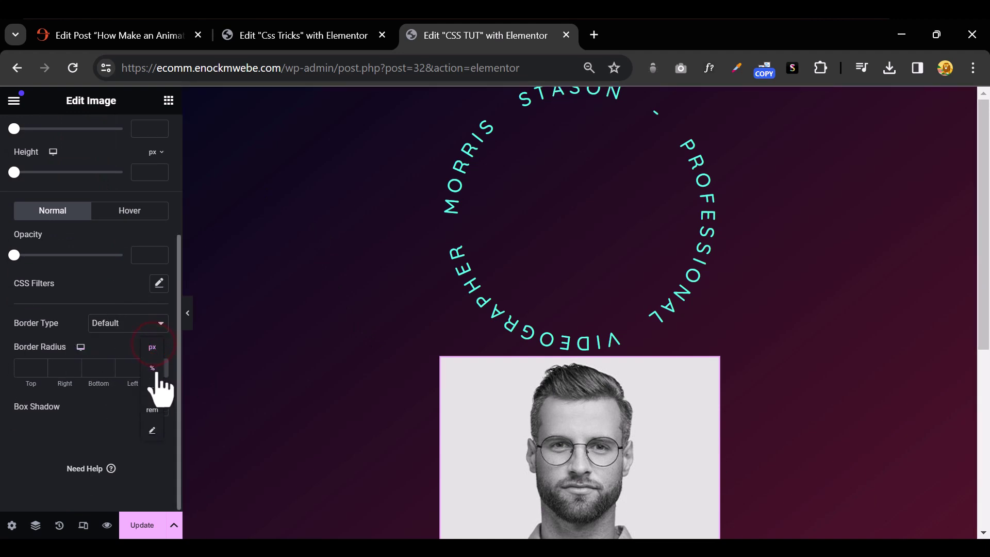
{"action": "left_click", "coordinate": [158, 368]}
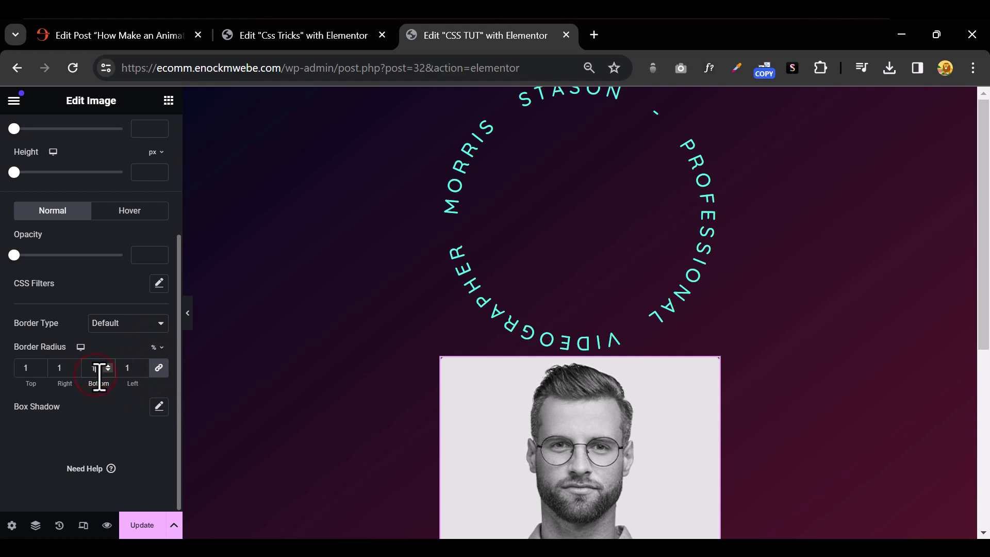
{"action": "type", "text": "00"}
{"action": "scroll", "coordinate": [610, 323], "scroll_direction": "down", "scroll_amount": 3}
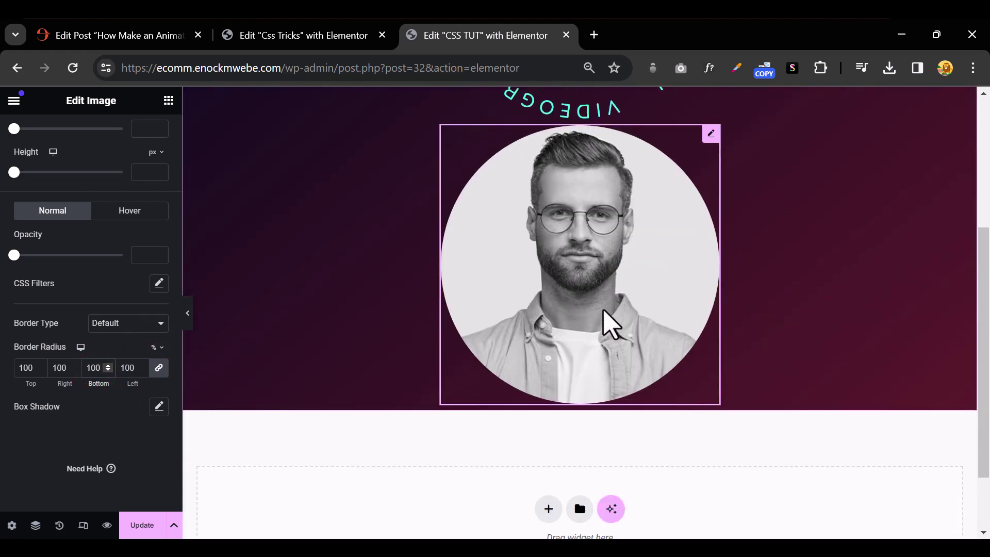
{"action": "scroll", "coordinate": [609, 318], "scroll_direction": "up", "scroll_amount": 3}
{"action": "scroll", "coordinate": [611, 310], "scroll_direction": "down", "scroll_amount": 3}
{"action": "scroll", "coordinate": [397, 343], "scroll_direction": "up", "scroll_amount": 1}
{"action": "scroll", "coordinate": [85, 329], "scroll_direction": "up", "scroll_amount": 3}
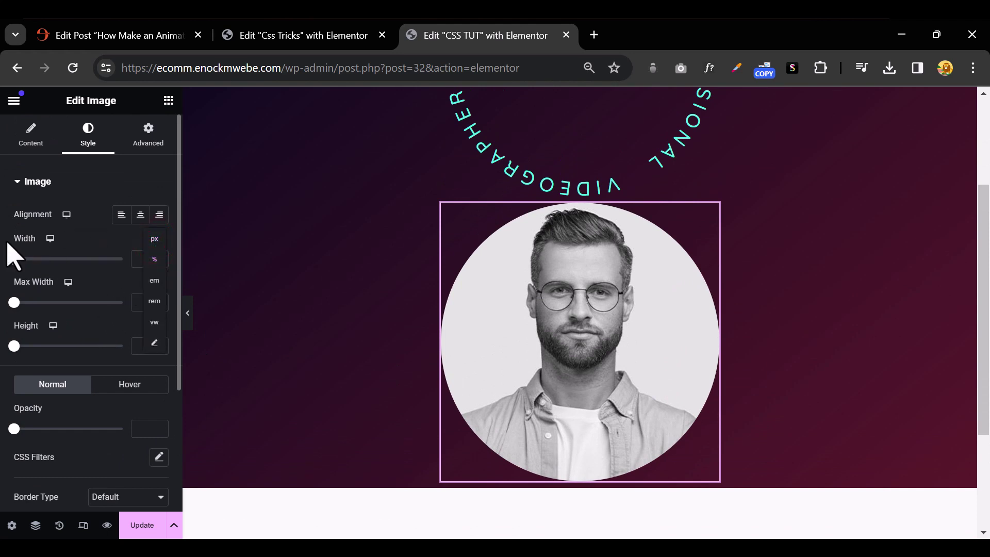
{"action": "left_click", "coordinate": [154, 238]}
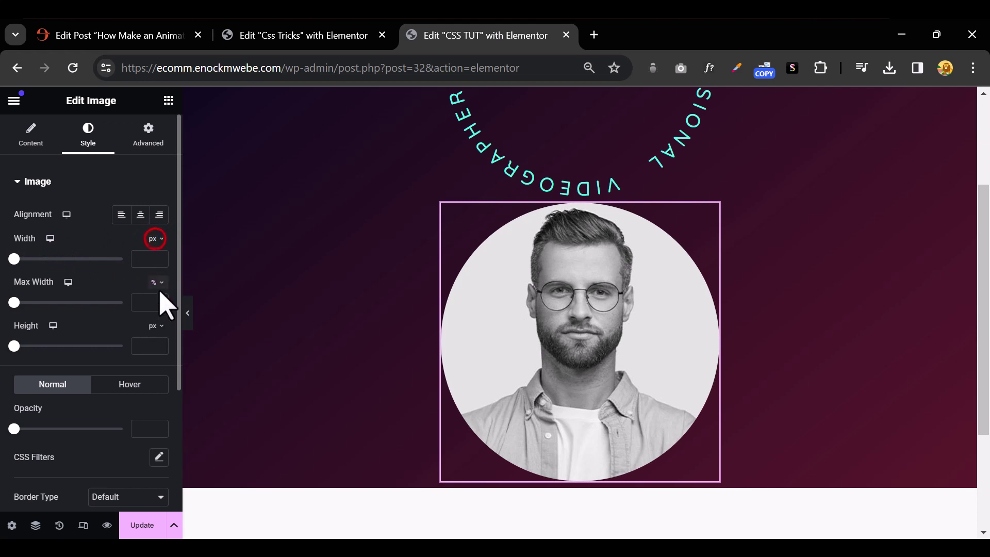
{"action": "left_click", "coordinate": [540, 183]}
{"action": "scroll", "coordinate": [588, 217], "scroll_direction": "up", "scroll_amount": 2}
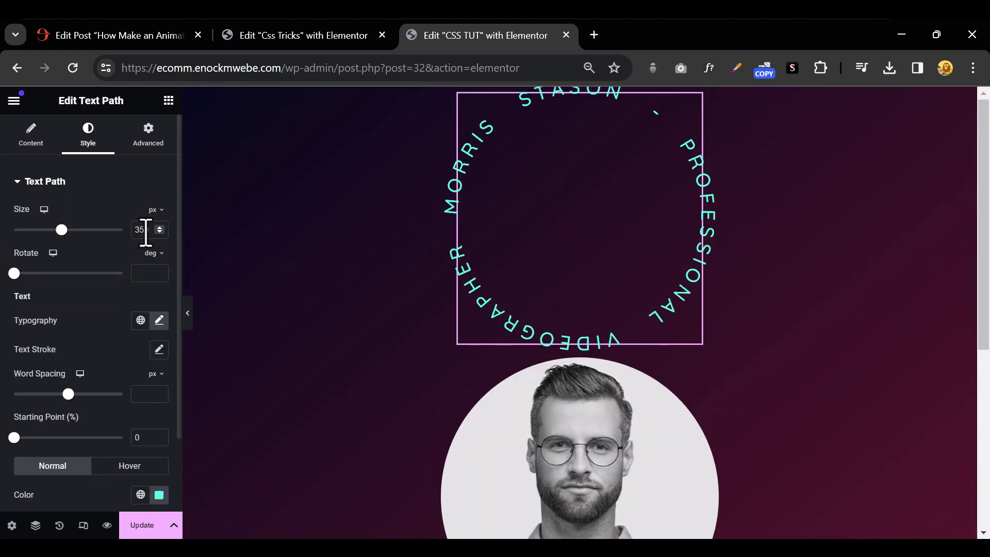
{"action": "left_click", "coordinate": [573, 447]}
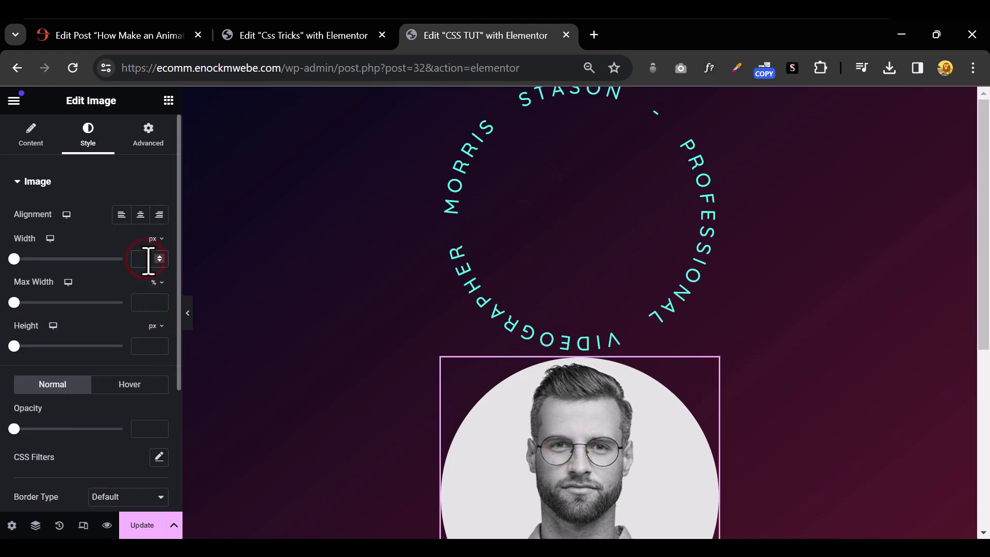
{"action": "type", "text": "310"}
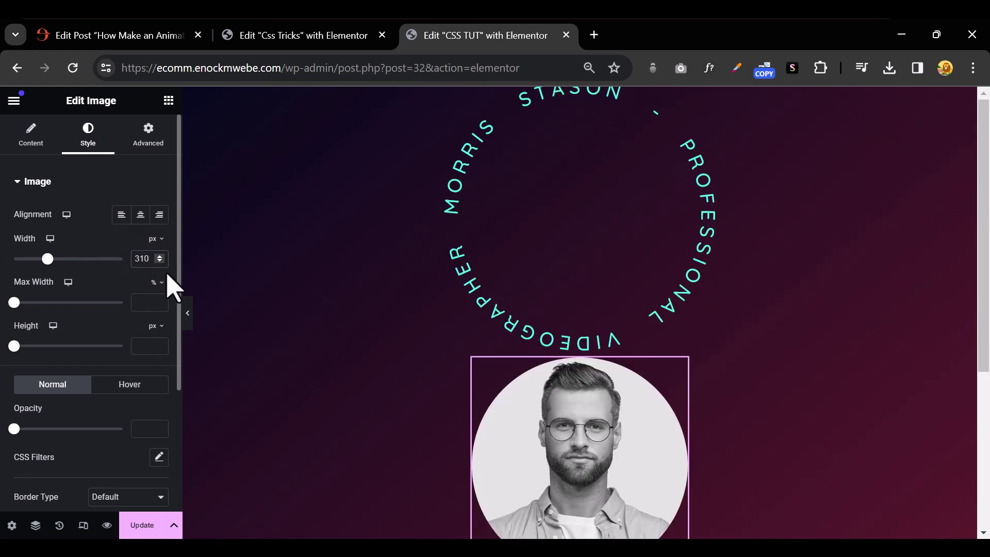
{"action": "left_click", "coordinate": [149, 346]}
{"action": "type", "text": "3"}
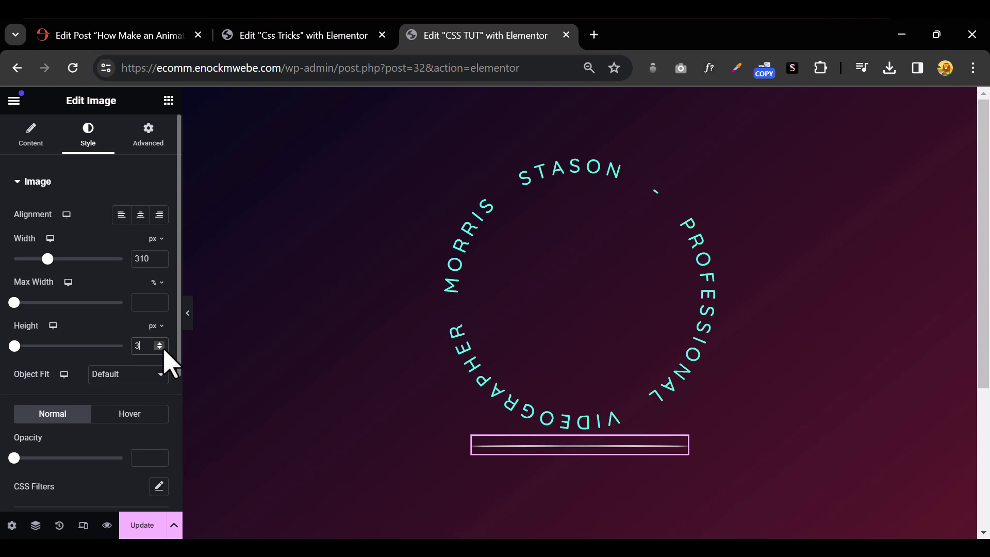
{"action": "type", "text": "10"}
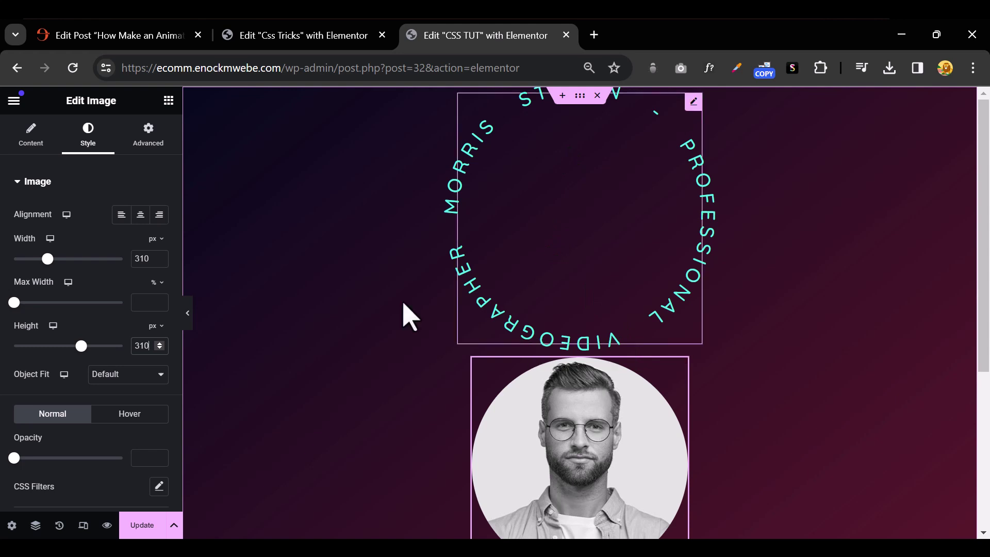
Unlink the image's margins and set Top to about -359 px so the portrait sits inside the text ring.
{"action": "left_click", "coordinate": [151, 136]}
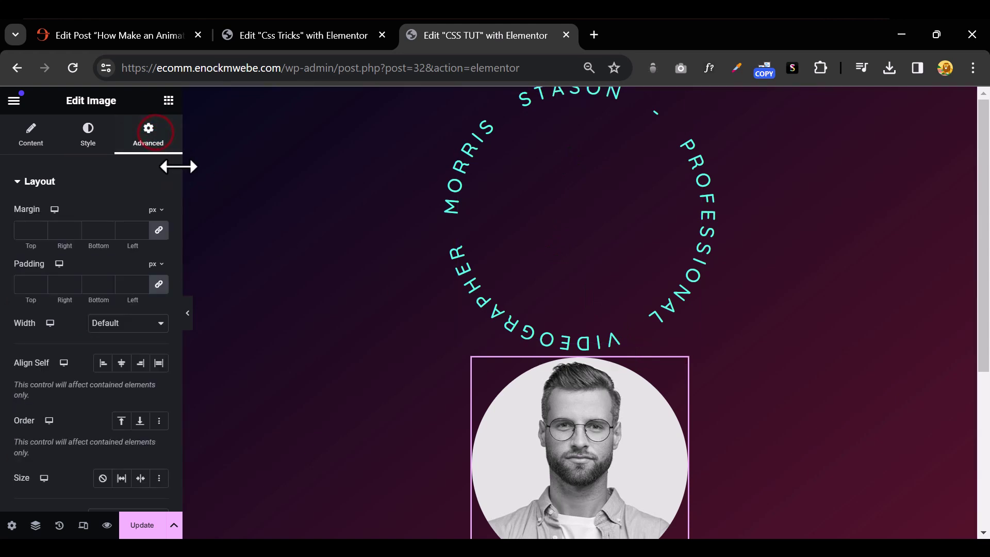
{"action": "left_click", "coordinate": [160, 230]}
{"action": "left_click", "coordinate": [23, 230]}
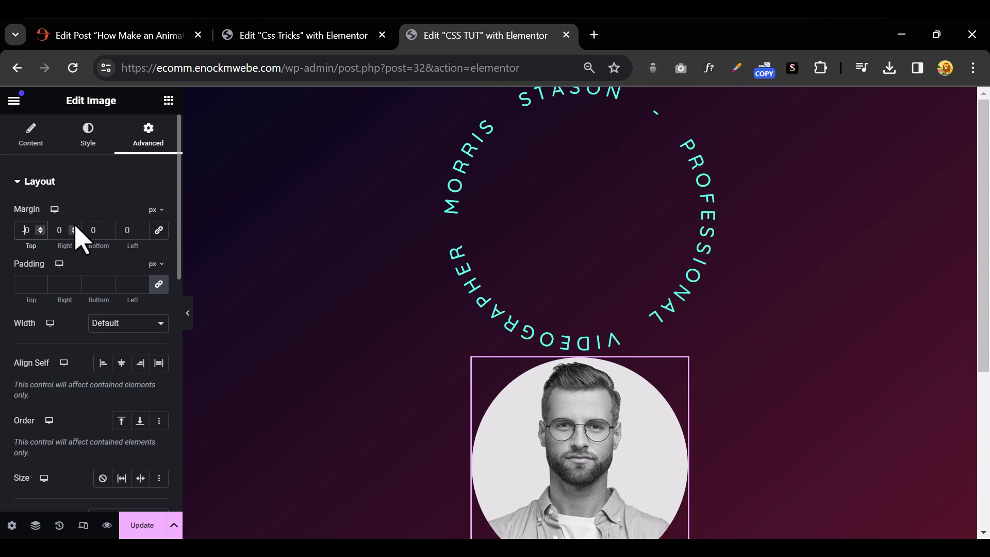
{"action": "type", "text": "-30-32"}
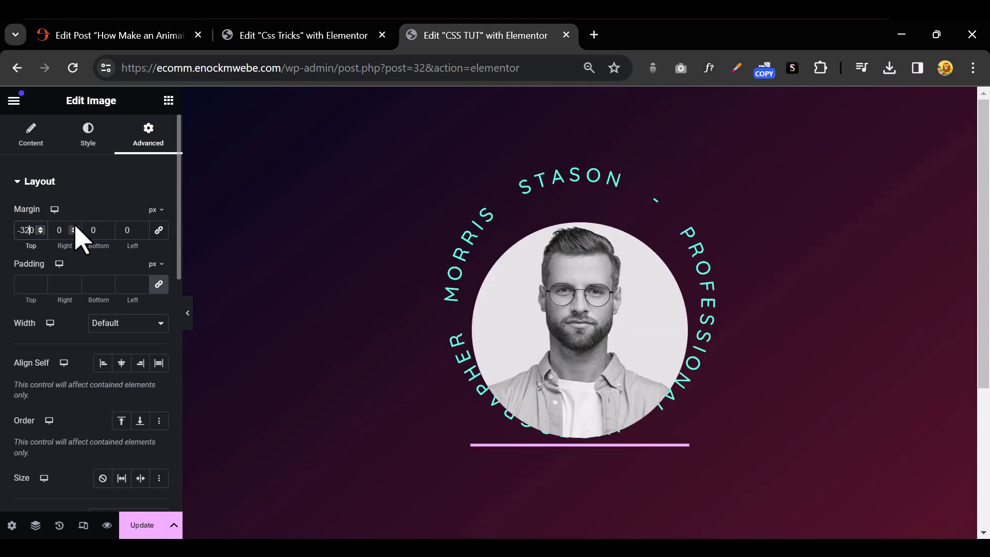
{"action": "left_click", "coordinate": [40, 232]}
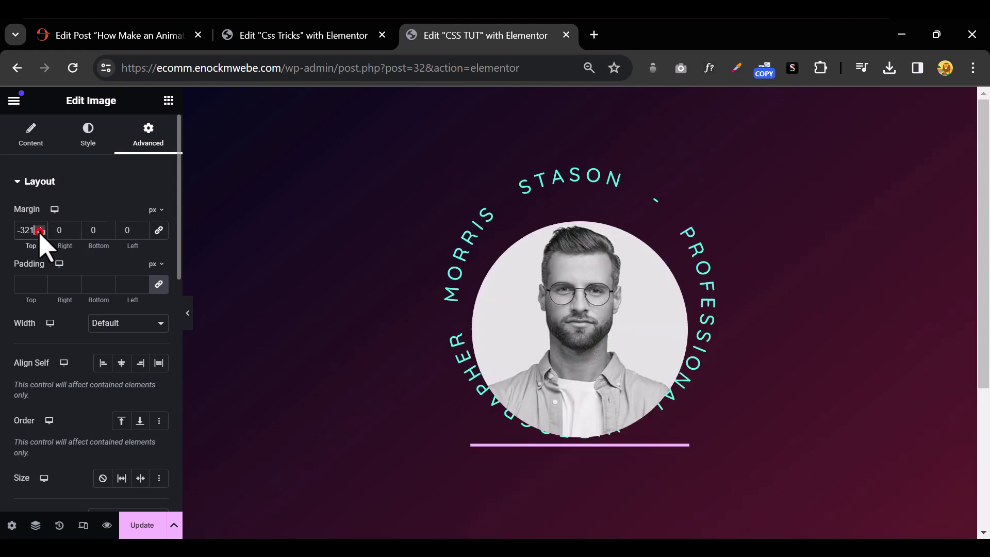
{"action": "left_click_drag", "start_coordinate": [40, 232], "coordinate": [39, 235]}
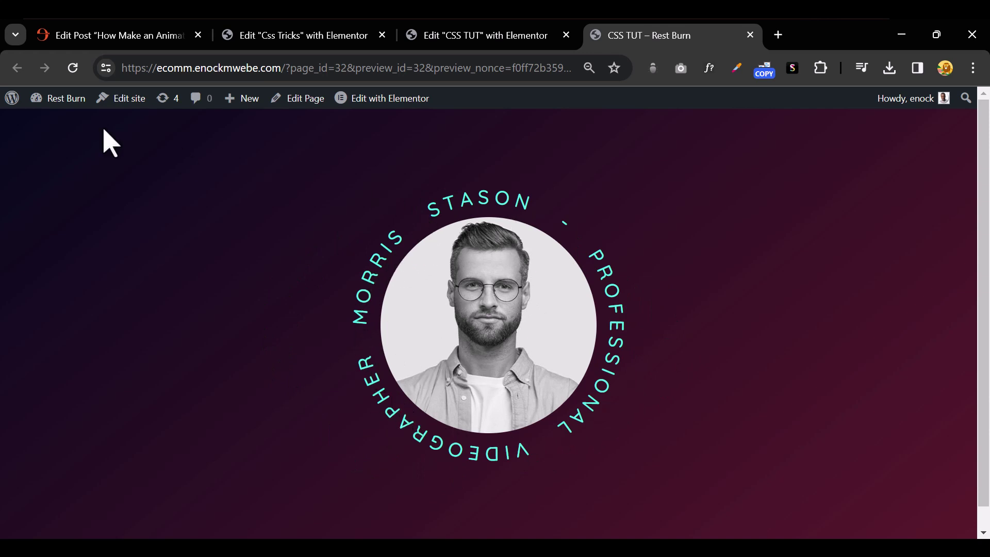
Return from the live preview tab to the Elementor editor.
{"action": "left_click", "coordinate": [489, 35]}
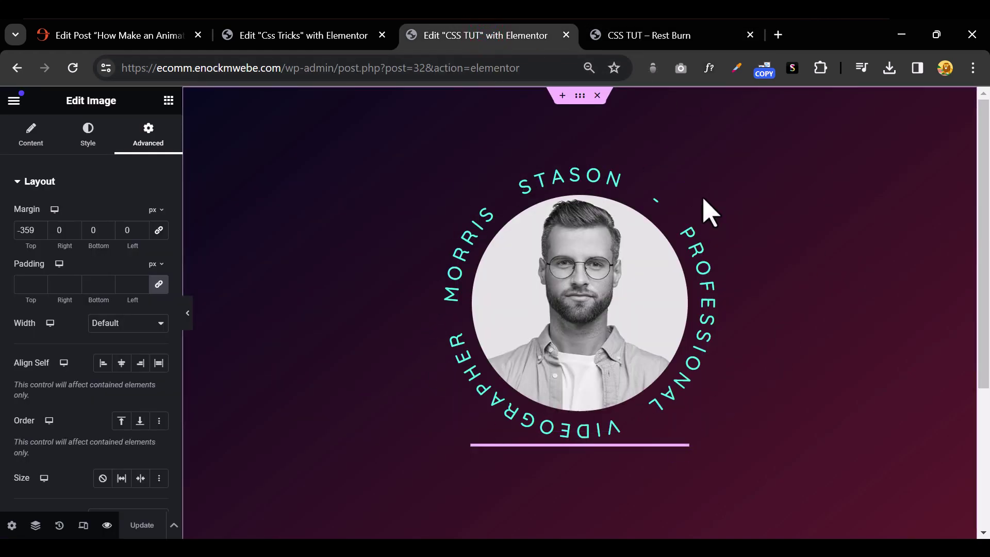
Select the circular text path and expand its Advanced Custom CSS section, which is Pro-only.
{"action": "left_click", "coordinate": [583, 174]}
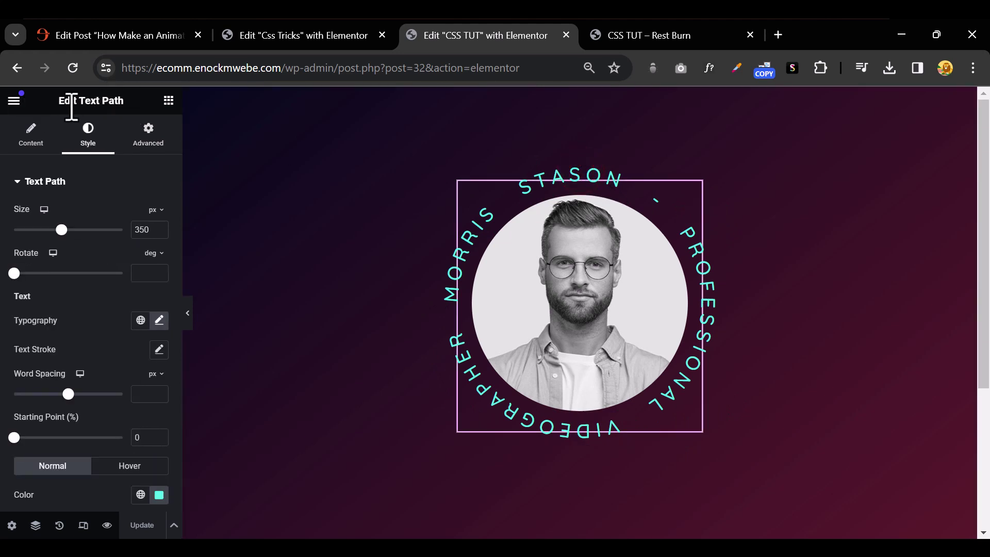
{"action": "left_click", "coordinate": [152, 134]}
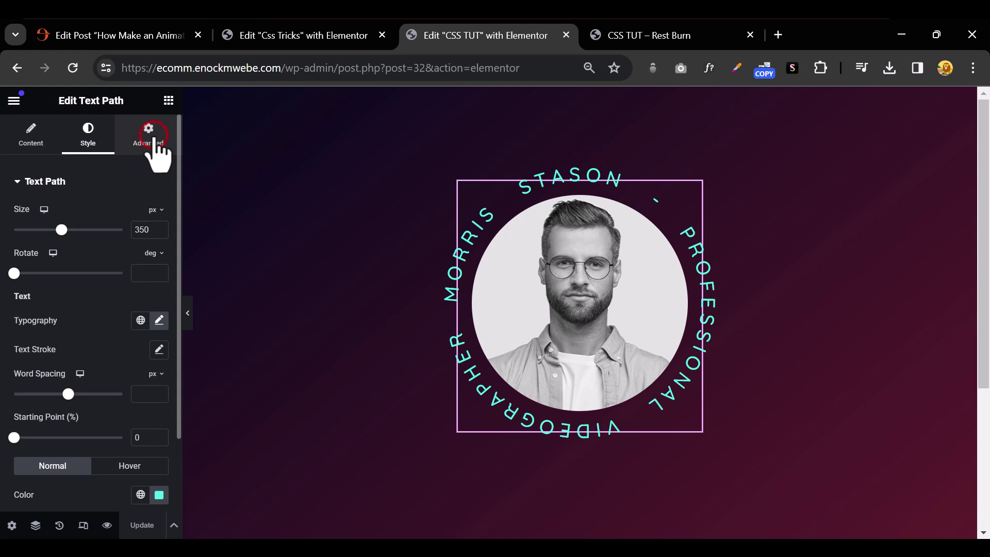
{"action": "scroll", "coordinate": [111, 287], "scroll_direction": "down", "scroll_amount": 5}
{"action": "scroll", "coordinate": [111, 294], "scroll_direction": "down", "scroll_amount": 3}
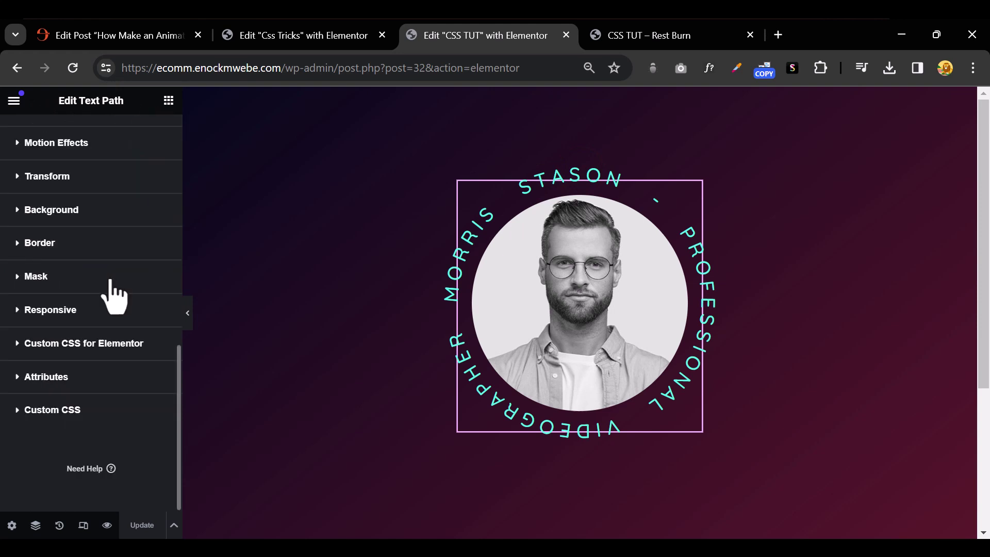
{"action": "left_click", "coordinate": [17, 413]}
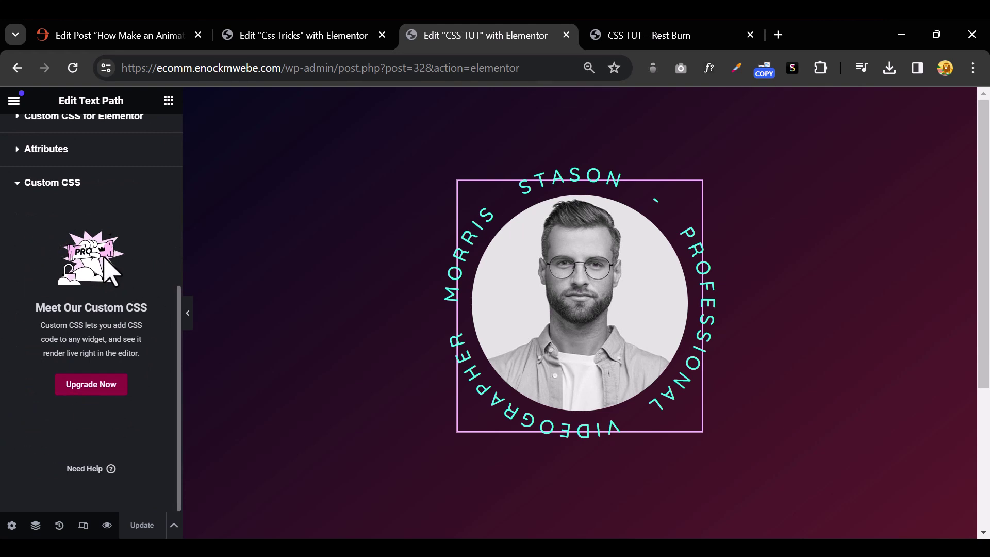
{"action": "scroll", "coordinate": [113, 307], "scroll_direction": "up", "scroll_amount": 1}
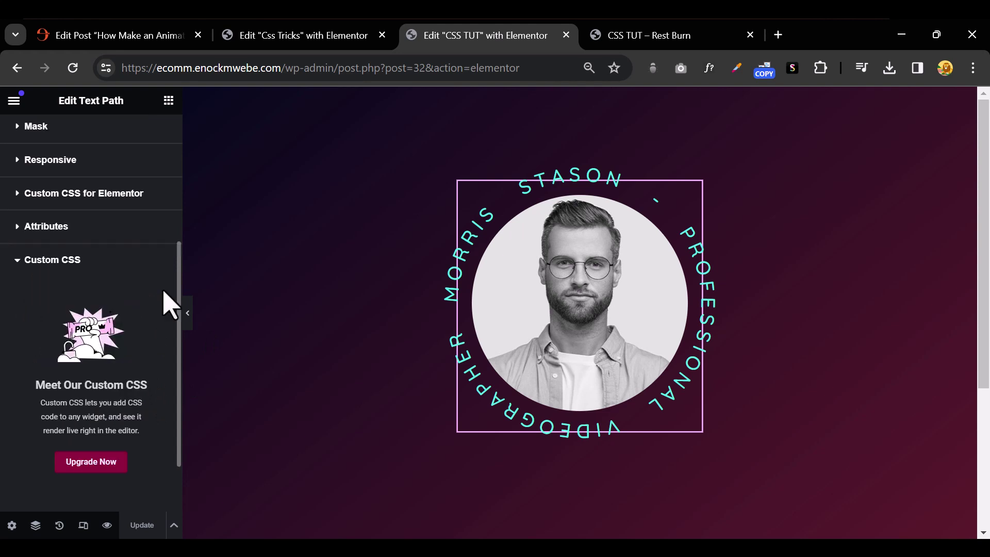
Copy the 'Custom CSS for Elementor' name from the WordPress installed plugins list.
{"action": "left_click", "coordinate": [626, 39]}
{"action": "mouse_move", "coordinate": [40, 393]}
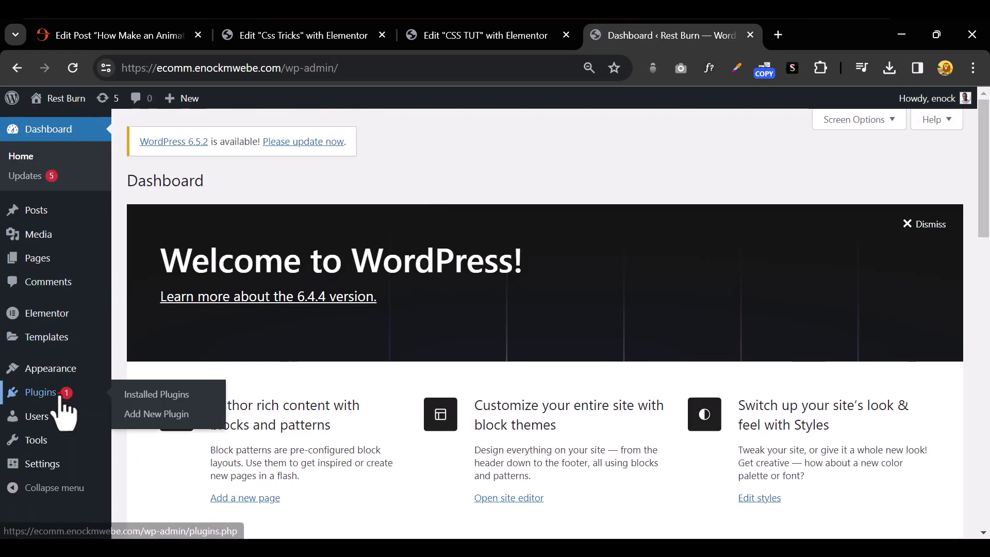
{"action": "left_click", "coordinate": [61, 398]}
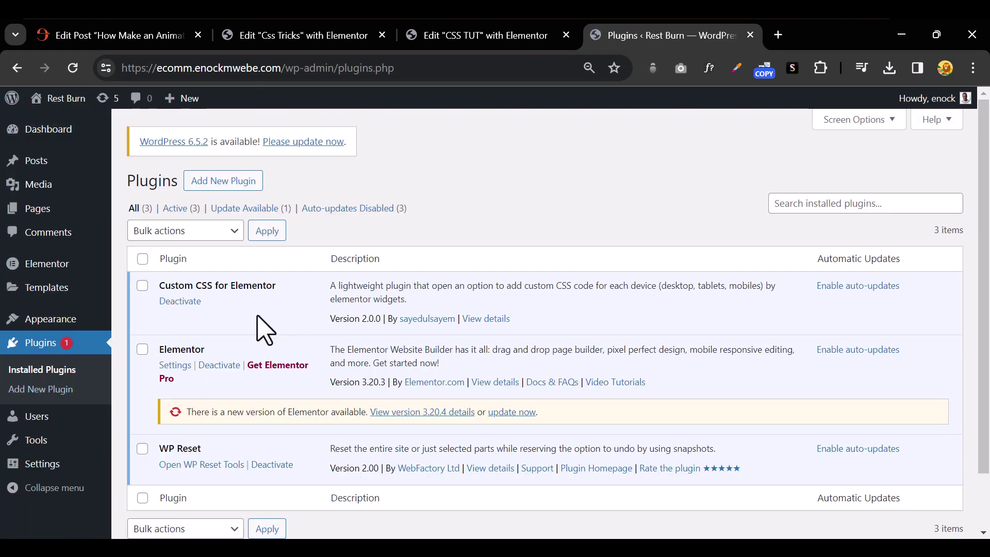
{"action": "left_click_drag", "start_coordinate": [191, 292], "coordinate": [156, 287]}
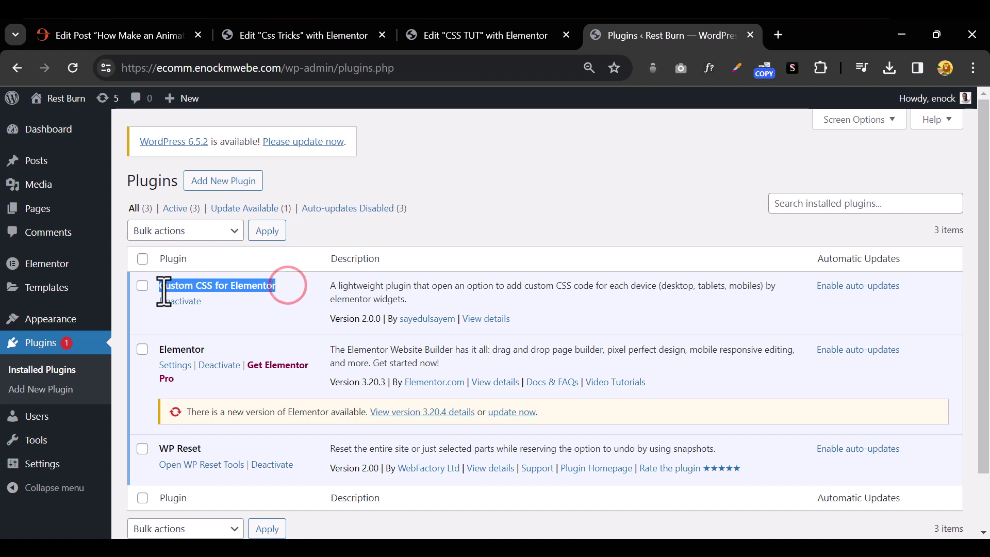
{"action": "right_click", "coordinate": [206, 289]}
{"action": "left_click", "coordinate": [232, 310]}
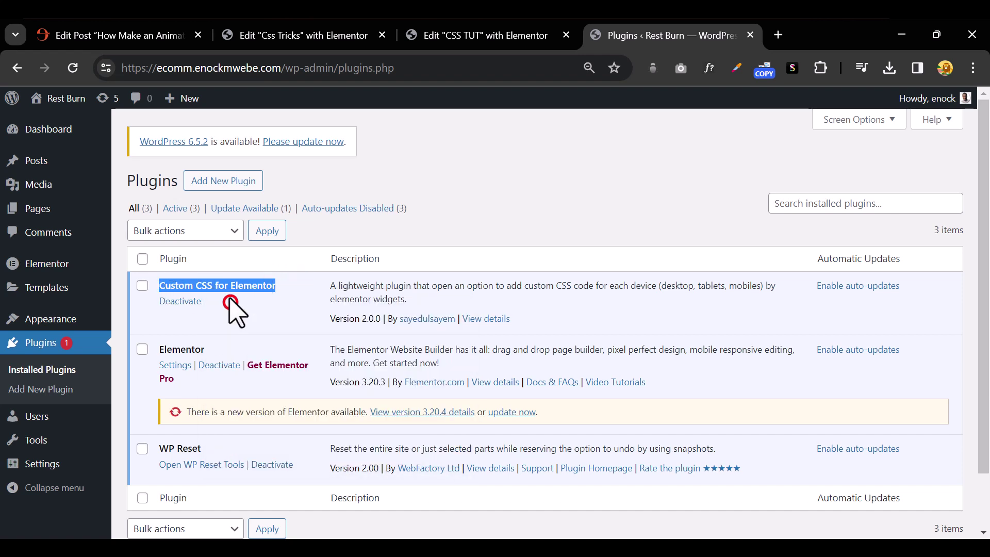
Search Add New Plugin for the pasted name, confirm it is active, and return to Elementor.
{"action": "left_click", "coordinate": [215, 180]}
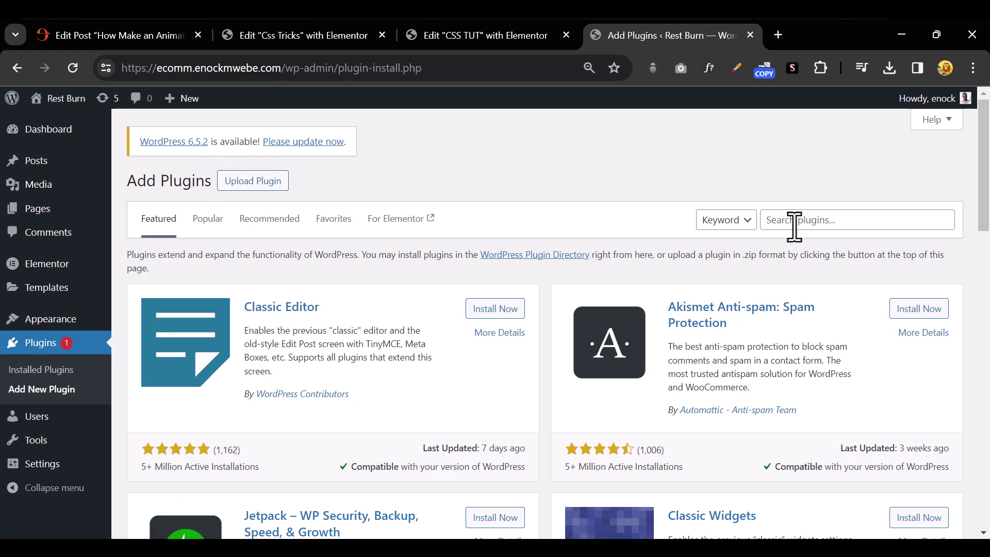
{"action": "left_click", "coordinate": [795, 223]}
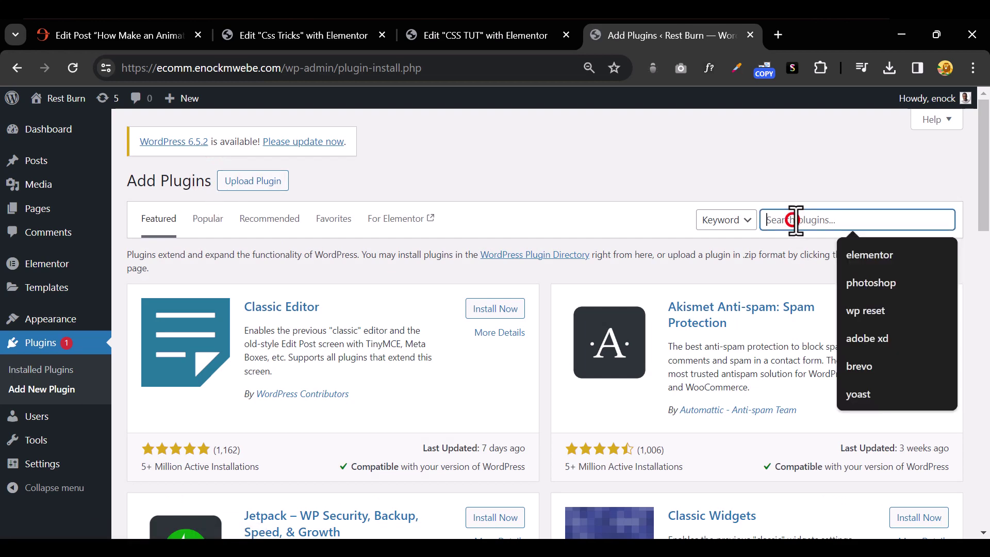
{"action": "right_click", "coordinate": [794, 221]}
{"action": "left_click", "coordinate": [655, 367]}
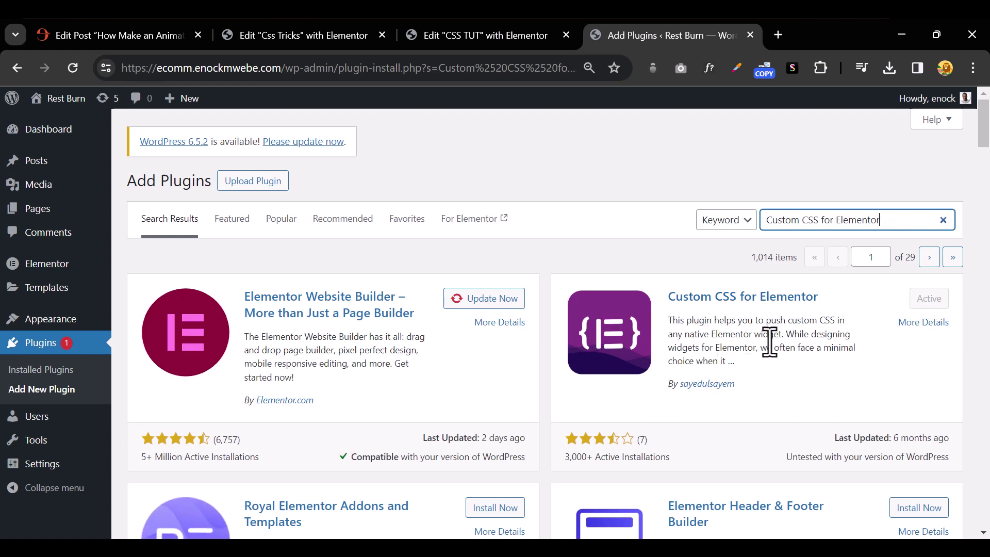
{"action": "left_click", "coordinate": [467, 38]}
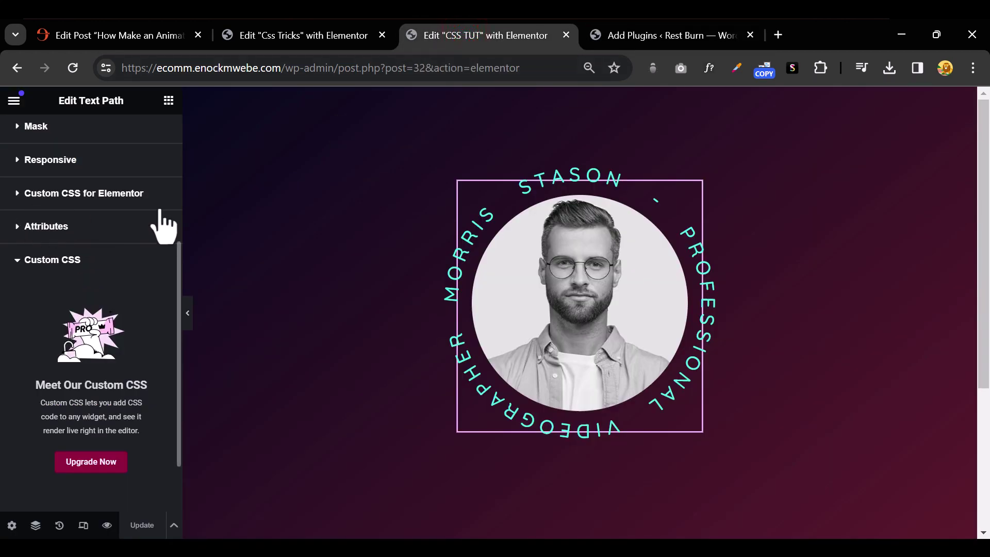
Expand the text path's empty Custom CSS for Elementor code editor.
{"action": "left_click", "coordinate": [17, 195]}
{"action": "scroll", "coordinate": [117, 363], "scroll_direction": "down", "scroll_amount": 1}
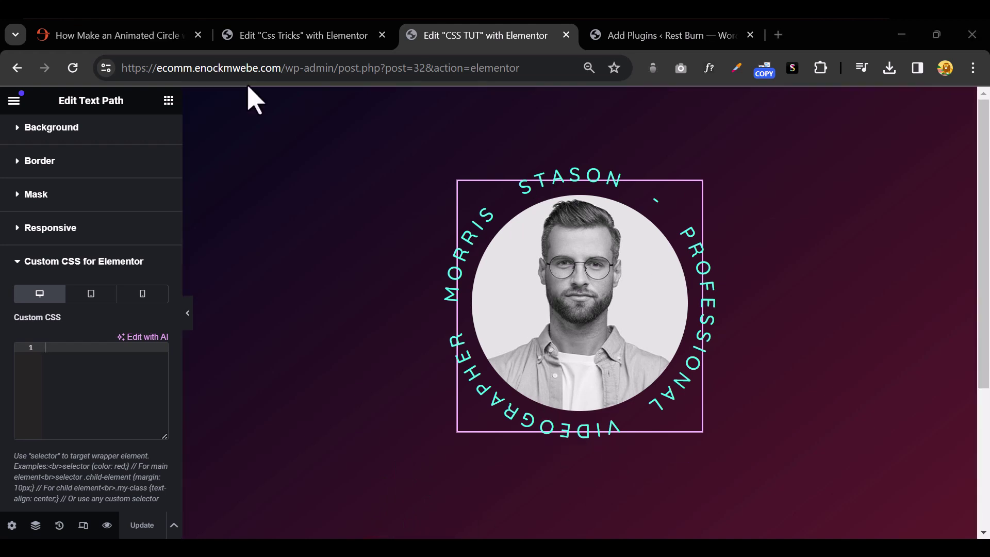
{"action": "left_click", "coordinate": [103, 36]}
{"action": "scroll", "coordinate": [164, 342], "scroll_direction": "down", "scroll_amount": 1}
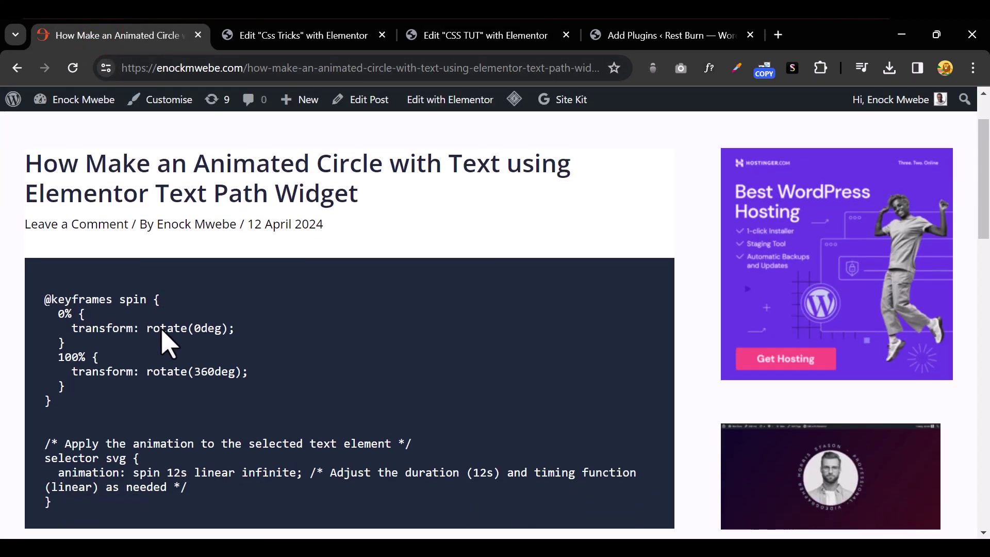
{"action": "scroll", "coordinate": [163, 341], "scroll_direction": "down", "scroll_amount": 1}
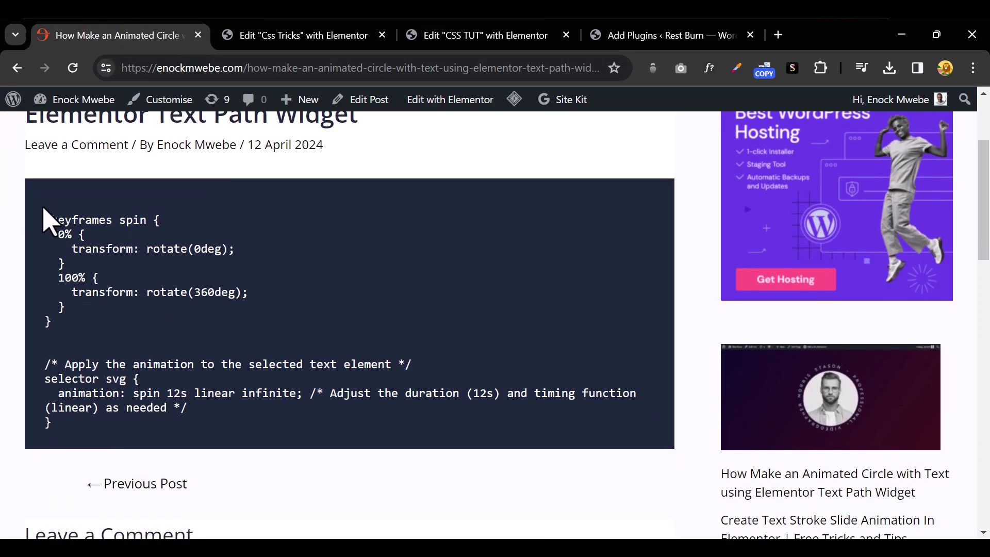
{"action": "left_click_drag", "start_coordinate": [44, 213], "coordinate": [172, 430]}
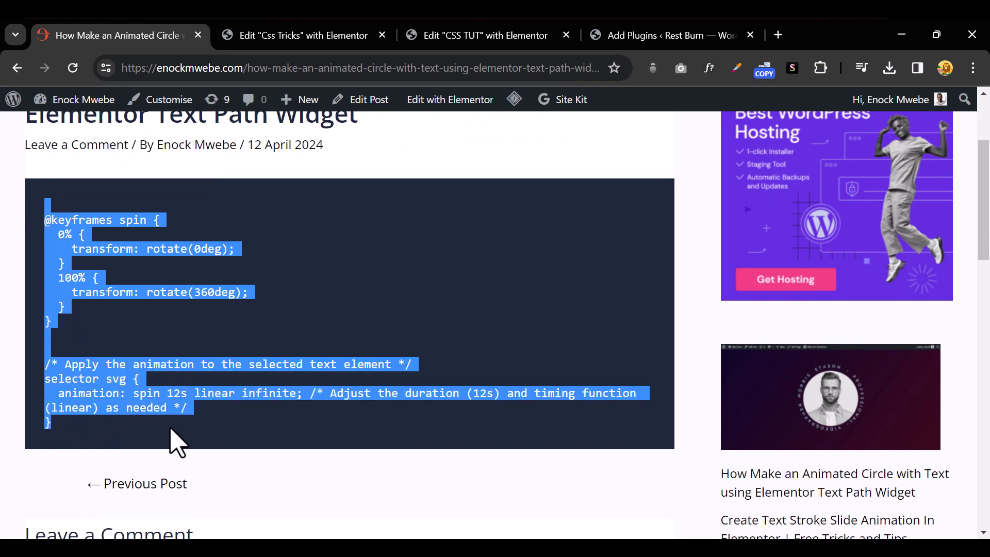
{"action": "right_click", "coordinate": [68, 271]}
{"action": "left_click", "coordinate": [86, 283]}
{"action": "left_click", "coordinate": [456, 45]}
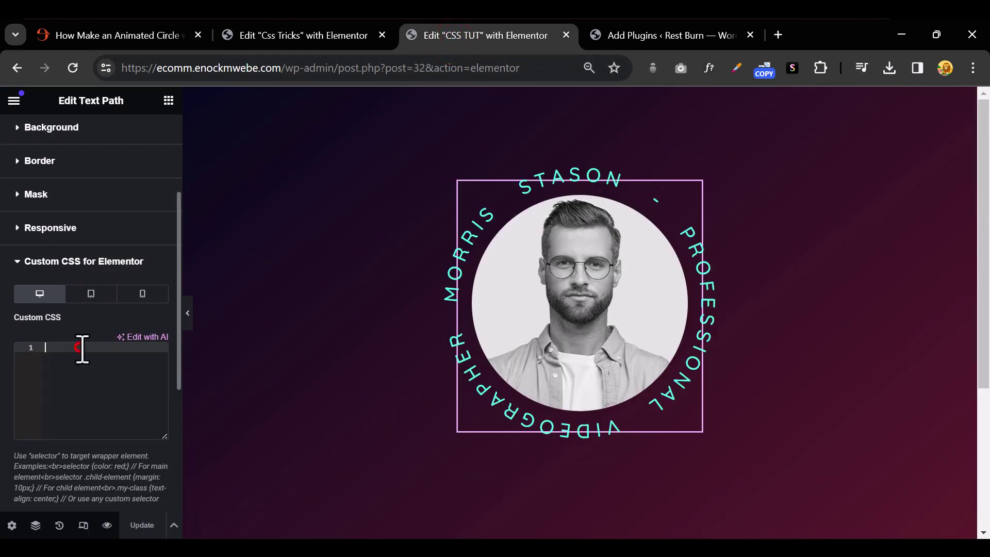
Paste the spin animation CSS into the text path's Custom CSS and watch the ring rotate.
{"action": "key", "text": "ctrl+v"}
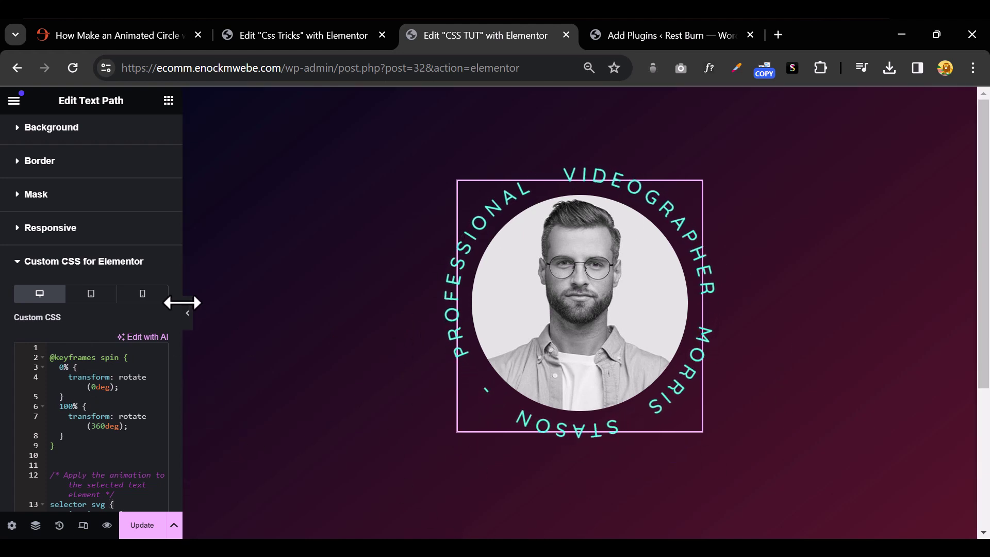
{"action": "left_click", "coordinate": [188, 316]}
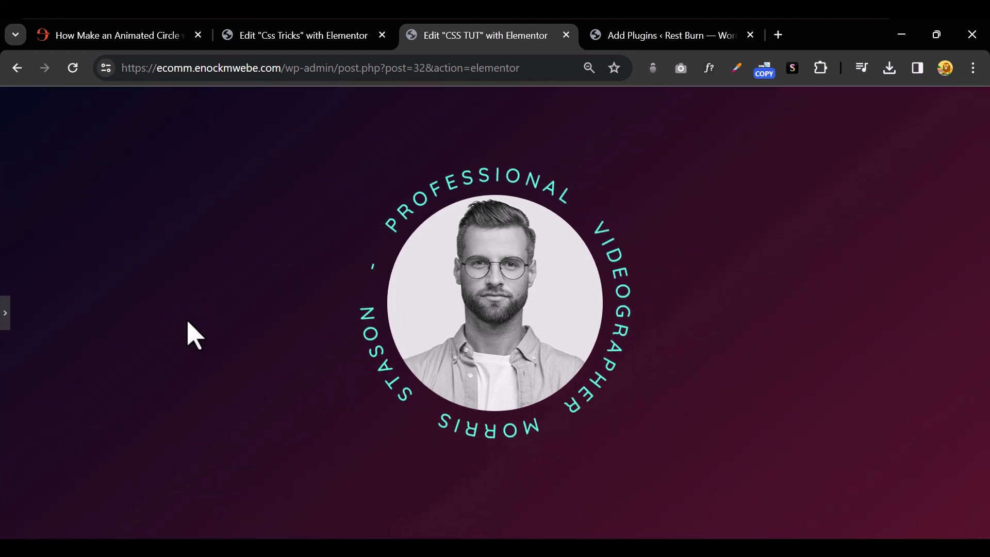
{"action": "left_click", "coordinate": [5, 318]}
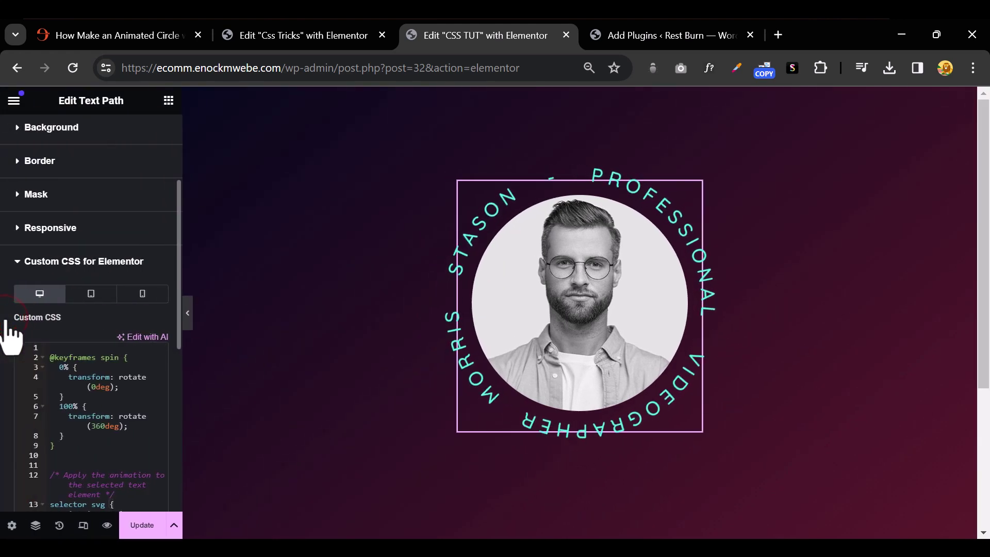
Switch to Mobile responsive preview and set the portrait image to 200 × 200 px in Style.
{"action": "left_click", "coordinate": [84, 525]}
{"action": "left_click", "coordinate": [548, 102]}
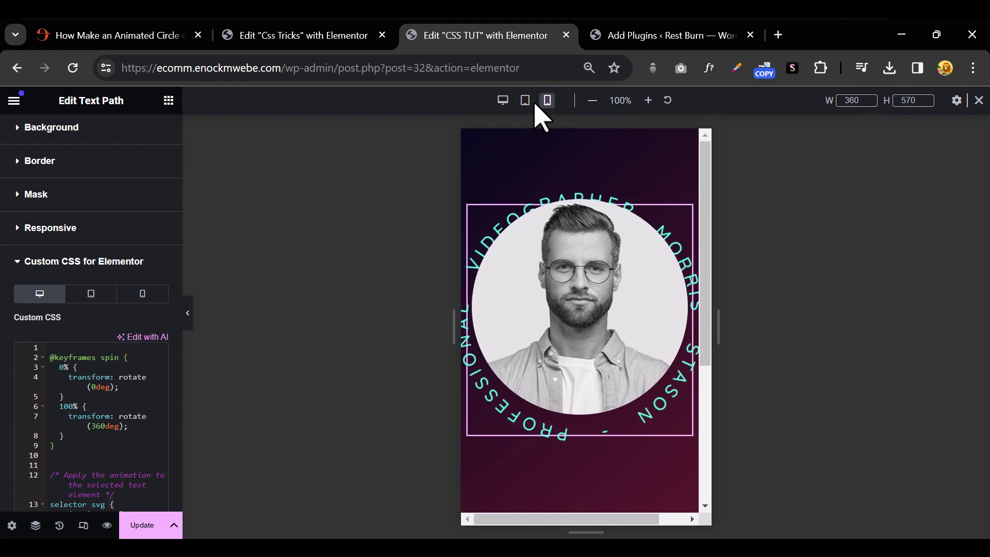
{"action": "left_click", "coordinate": [583, 308]}
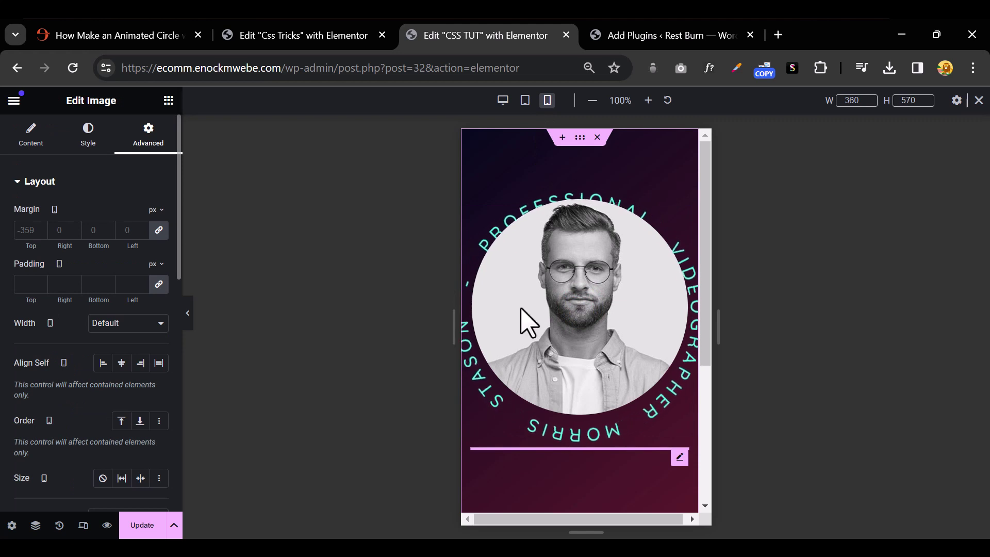
{"action": "left_click", "coordinate": [89, 142]}
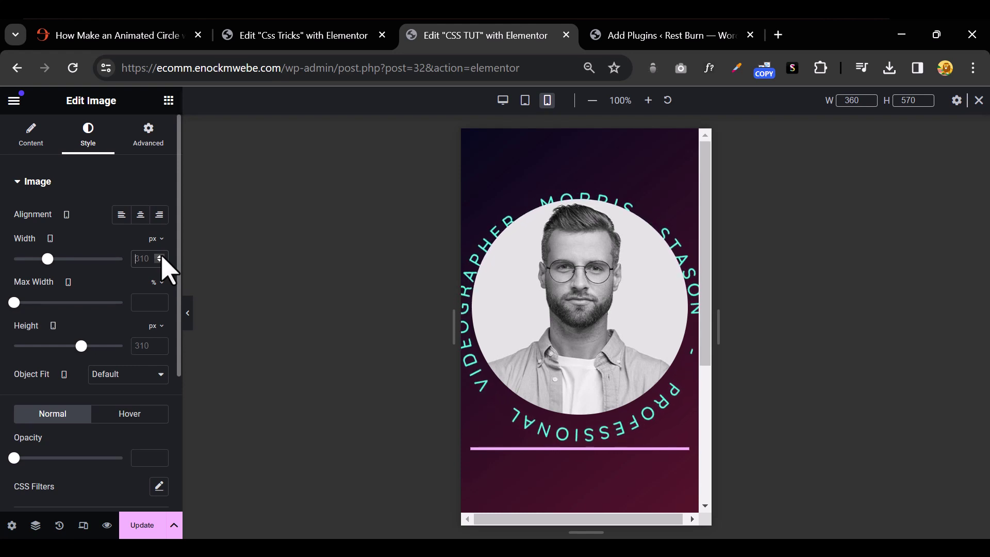
{"action": "type", "text": "20"}
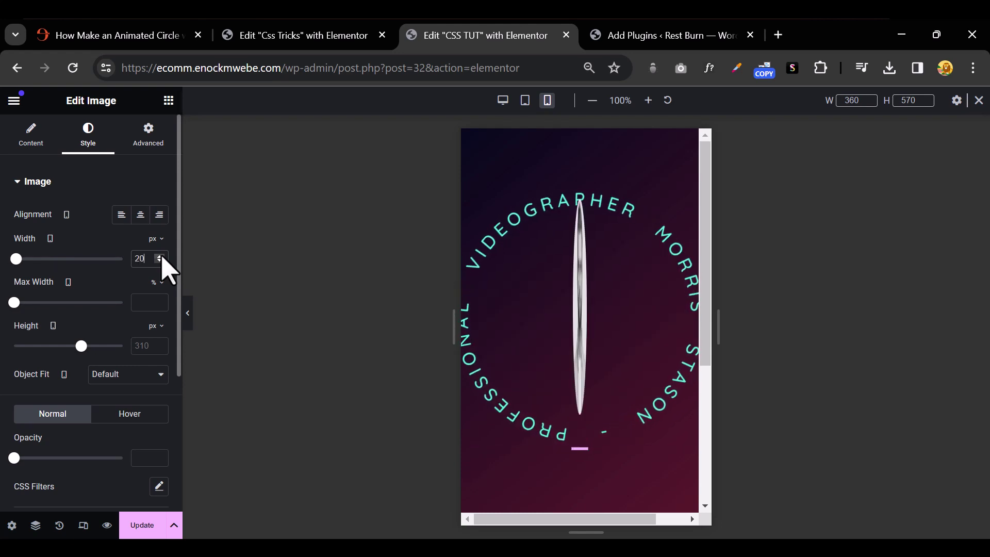
{"action": "type", "text": "0"}
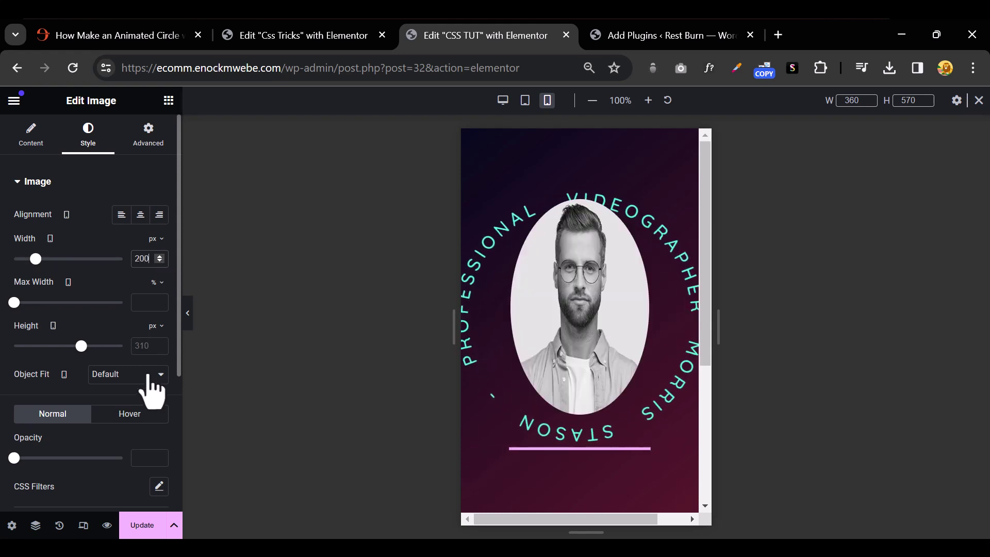
{"action": "type", "text": "2"}
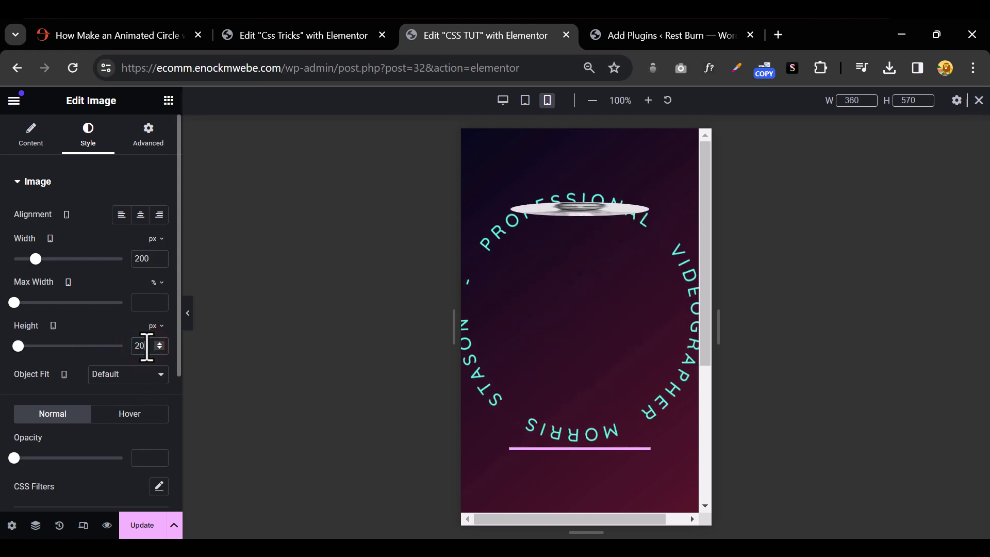
{"action": "type", "text": "0"}
{"action": "mouse_move", "coordinate": [639, 247]}
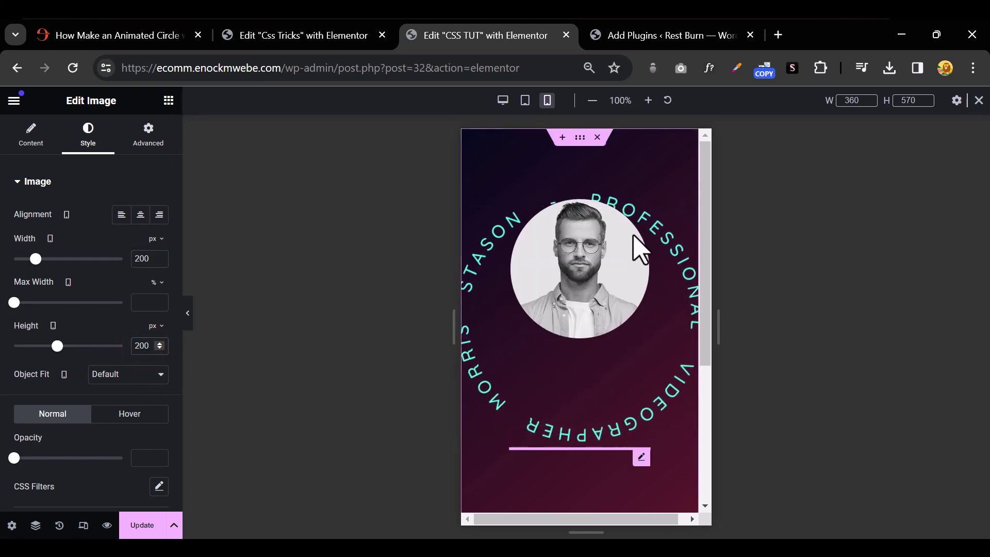
Shrink the circular text path's size to 250 px on mobile.
{"action": "left_click", "coordinate": [663, 229]}
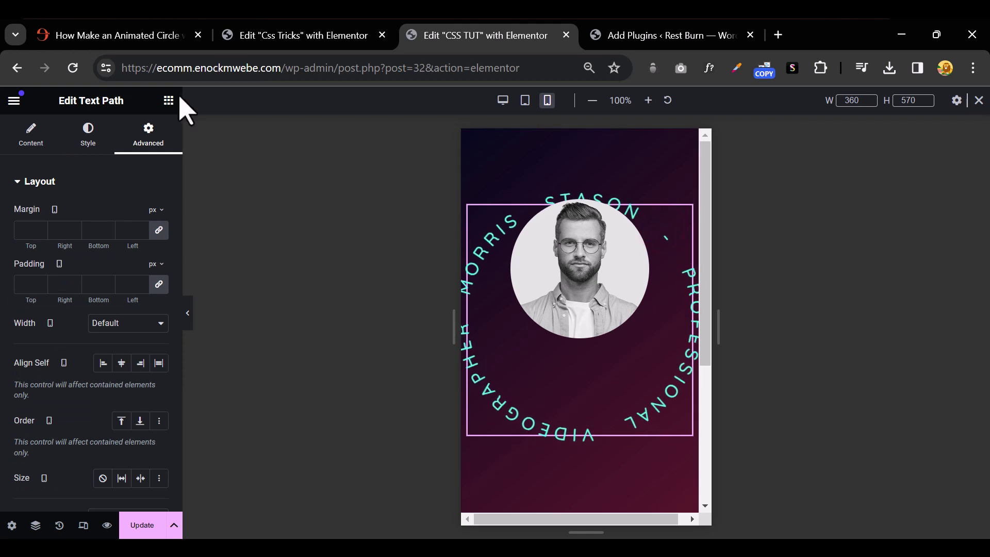
{"action": "left_click", "coordinate": [502, 404]}
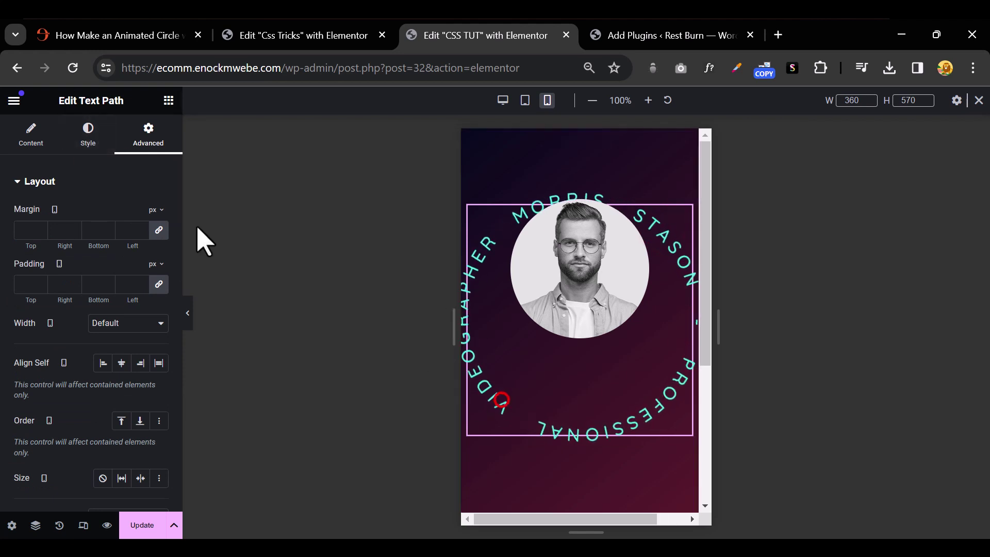
{"action": "left_click", "coordinate": [95, 141]}
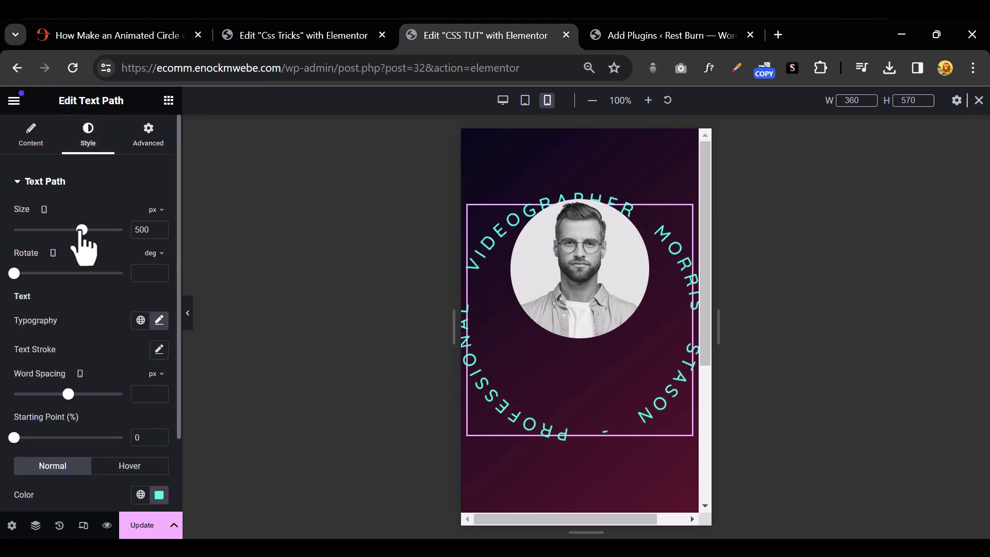
{"action": "left_click_drag", "start_coordinate": [78, 230], "coordinate": [48, 230]}
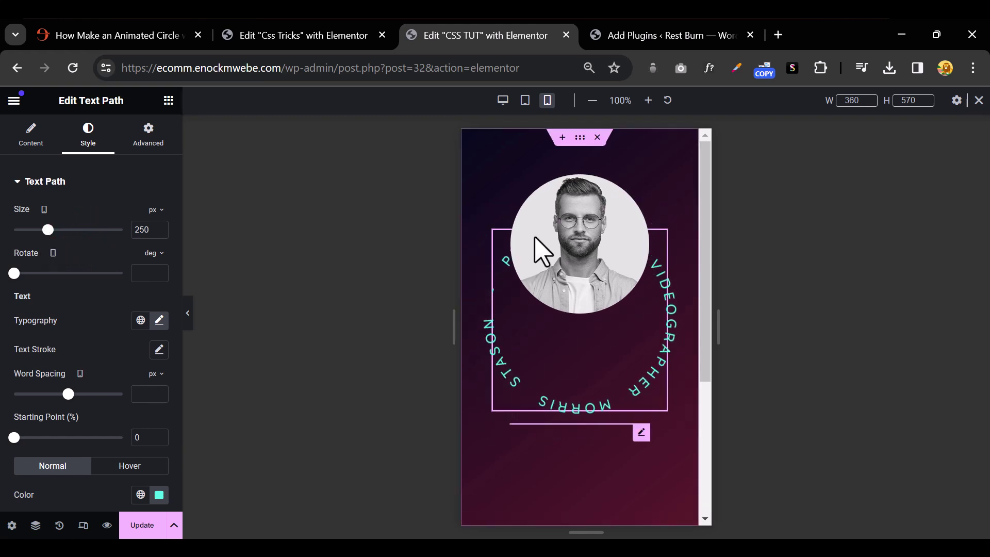
Reset the portrait's margins and give it a -250 px top margin to centre it in the ring.
{"action": "left_click", "coordinate": [606, 234]}
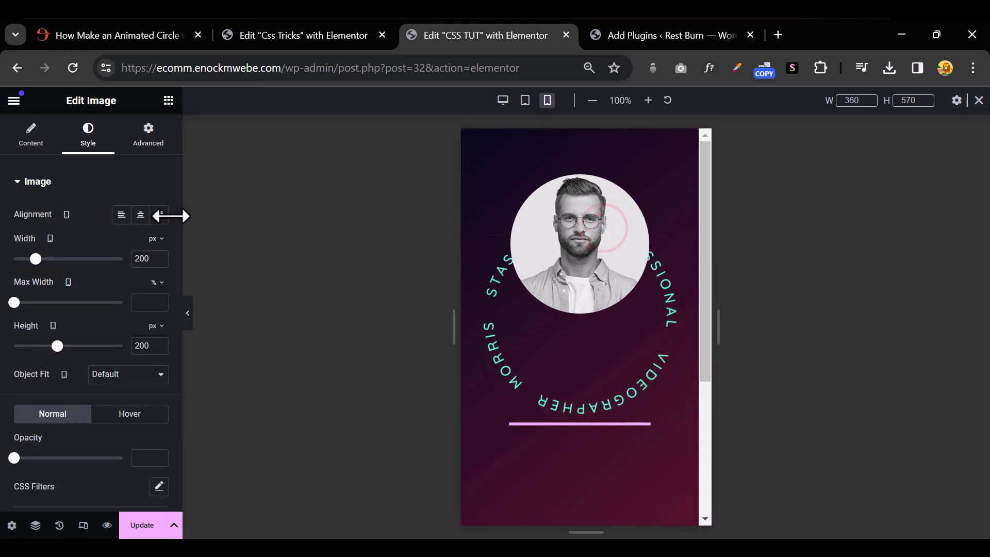
{"action": "left_click", "coordinate": [158, 141]}
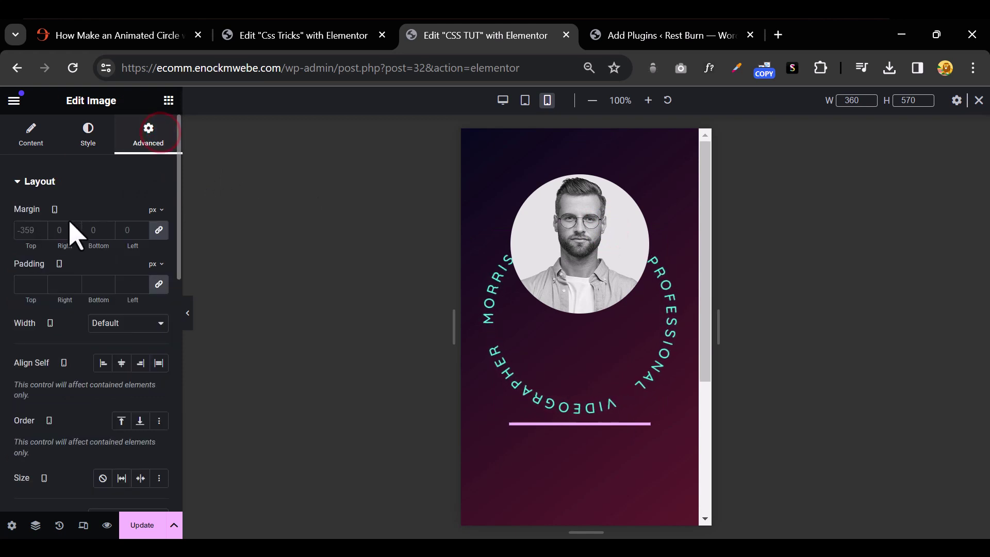
{"action": "left_click", "coordinate": [160, 230]}
{"action": "left_click", "coordinate": [25, 231]}
{"action": "type", "text": "-0"}
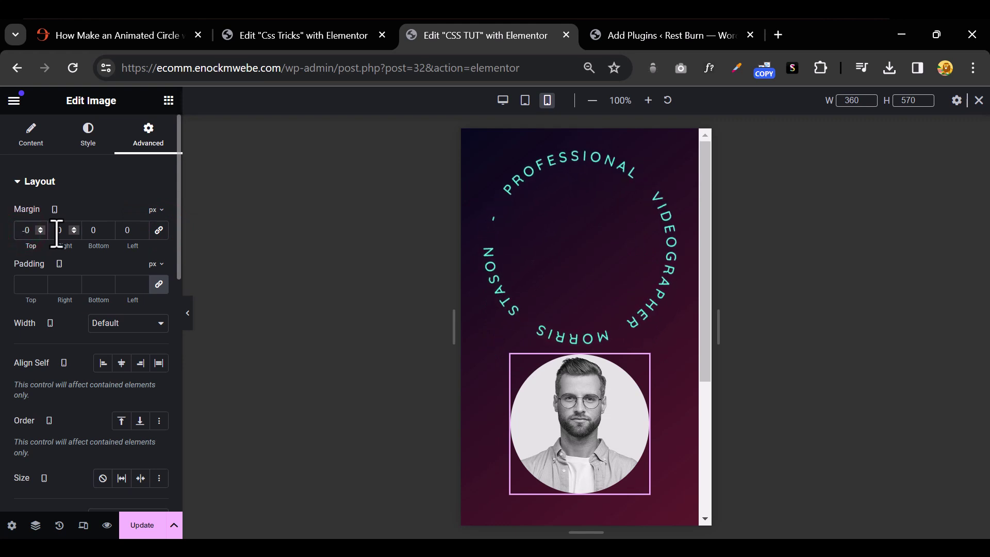
{"action": "type", "text": "-300"}
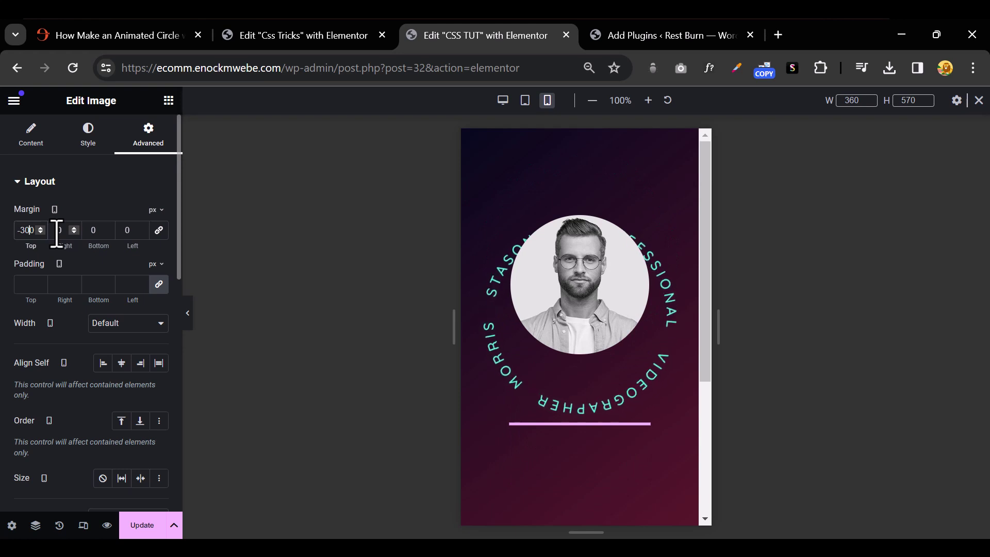
{"action": "key", "text": "BackSpace"}
{"action": "key", "text": "BackSpace"}
{"action": "key", "text": "BackSpace"}
{"action": "type", "text": "20"}
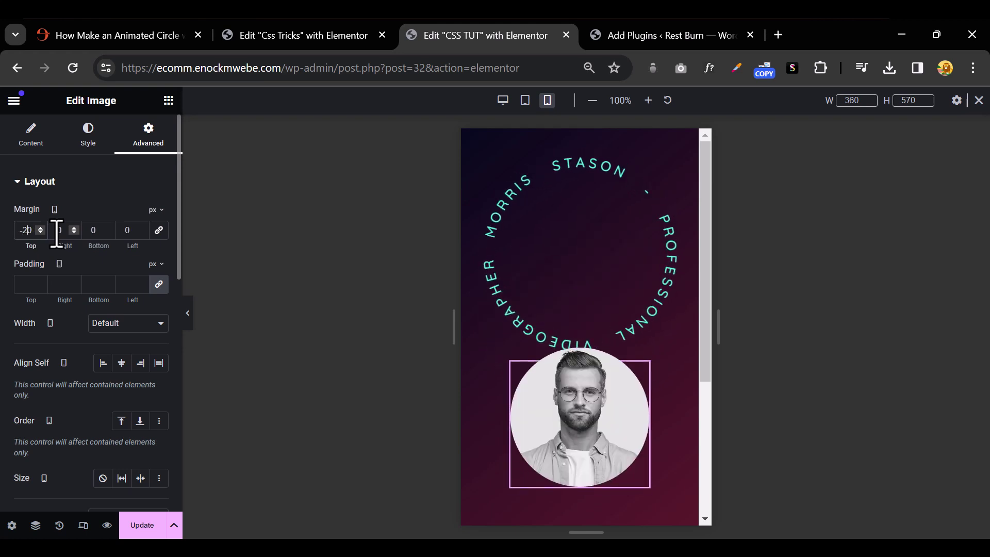
{"action": "type", "text": "5"}
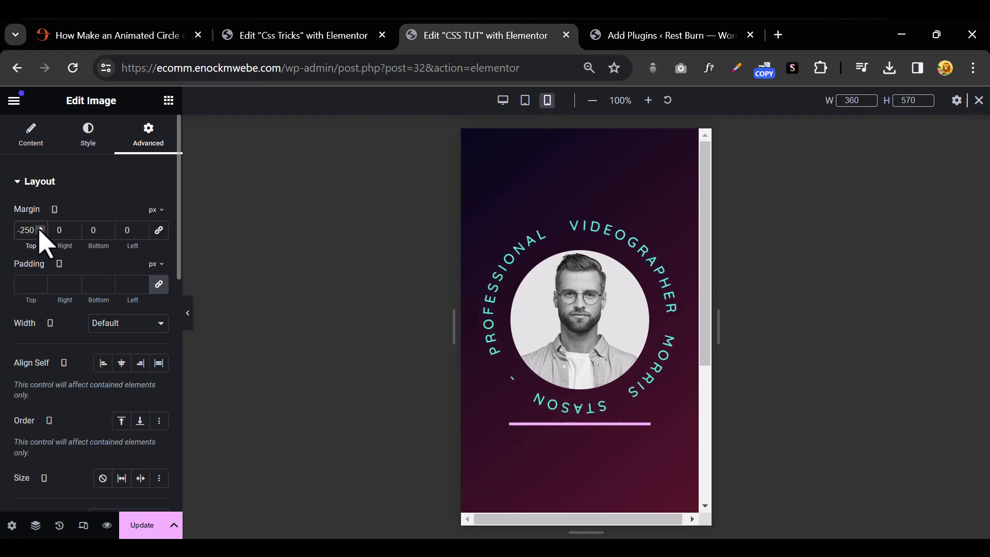
Enlarge the portrait to 230 px square, nudge its top margin to -266 px, and hide the panel.
{"action": "left_click", "coordinate": [85, 139]}
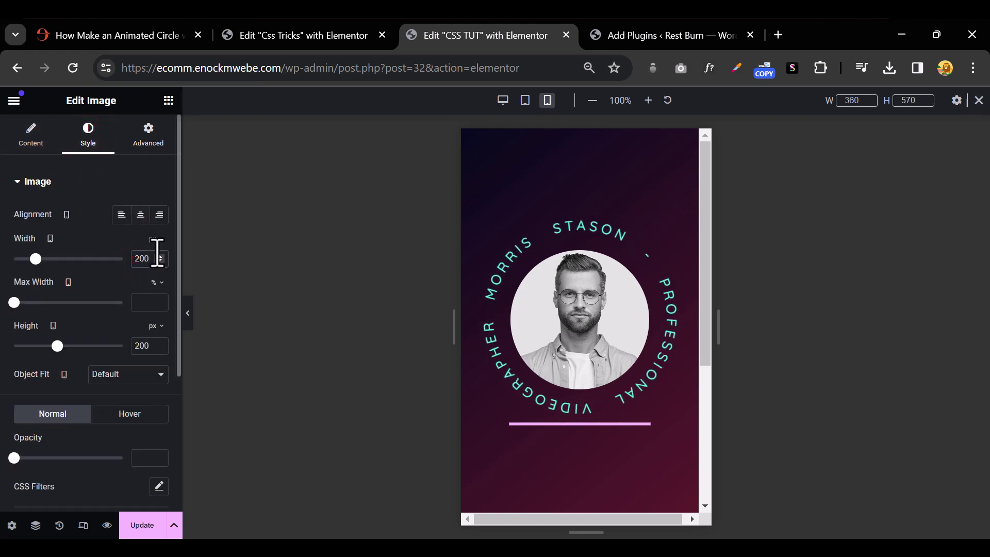
{"action": "double_click", "coordinate": [157, 252]}
{"action": "type", "text": "230"}
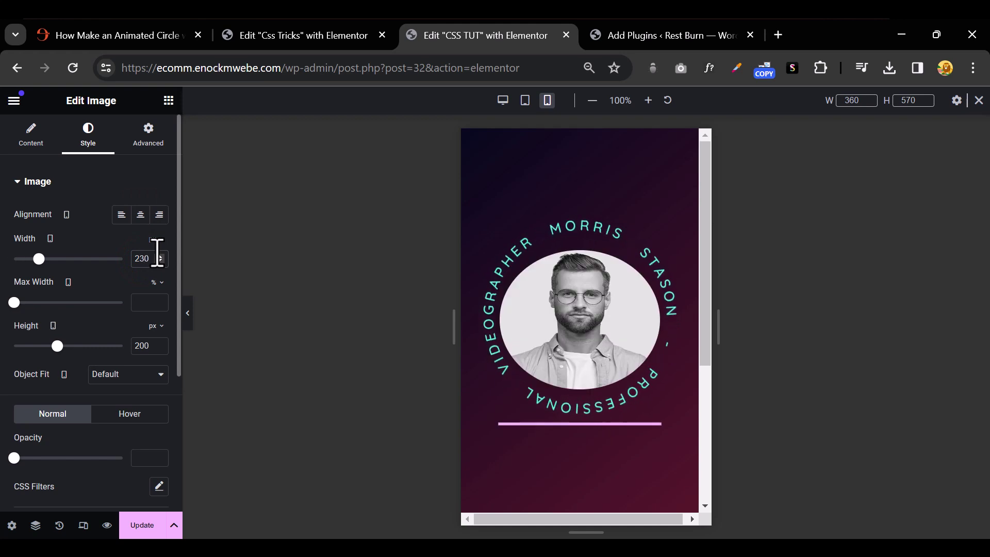
{"action": "type", "text": "230"}
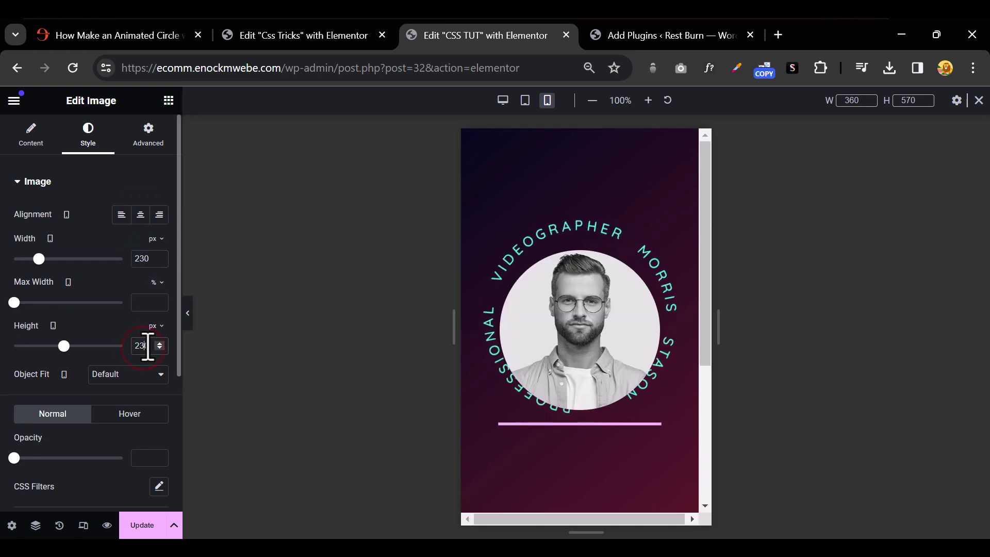
{"action": "left_click", "coordinate": [147, 132]}
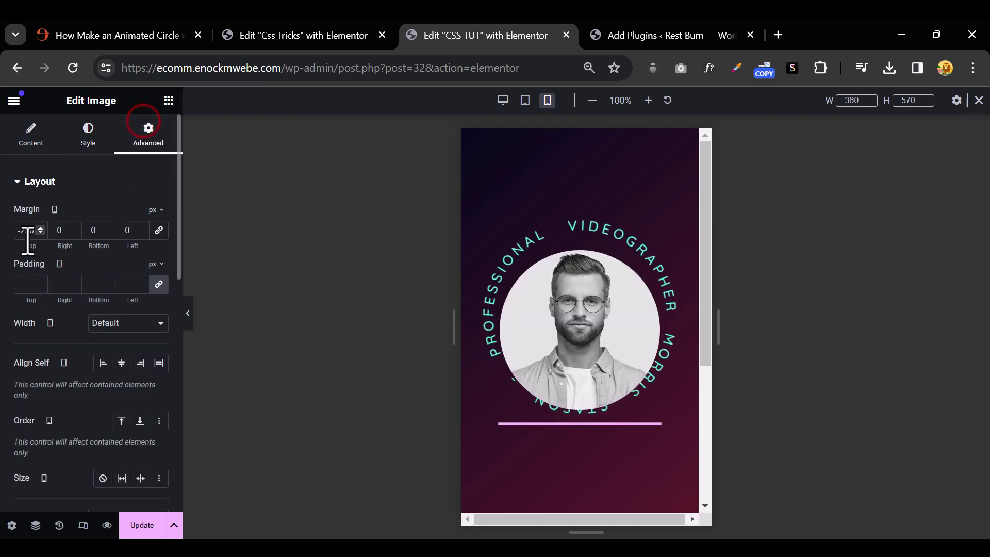
{"action": "left_click", "coordinate": [41, 232]}
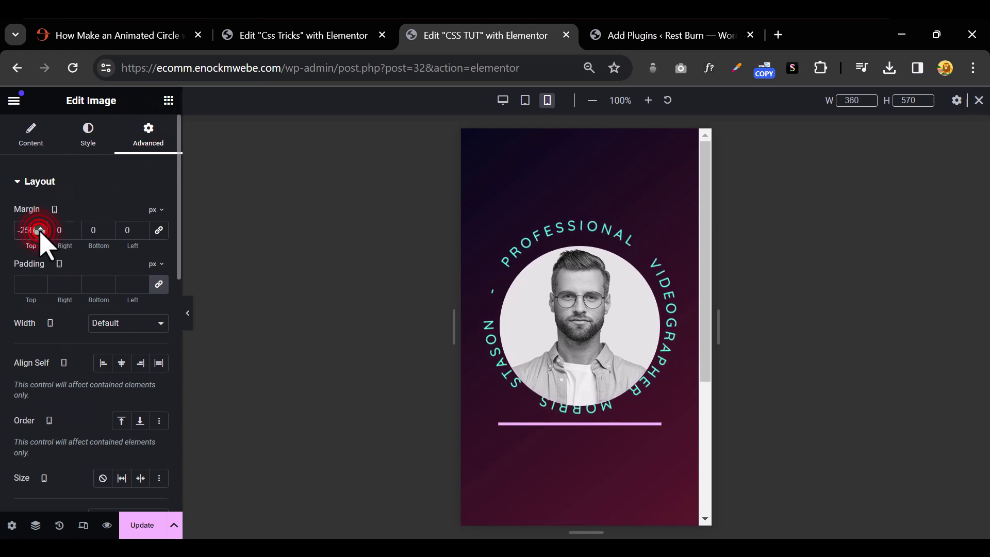
{"action": "left_click", "coordinate": [40, 233]}
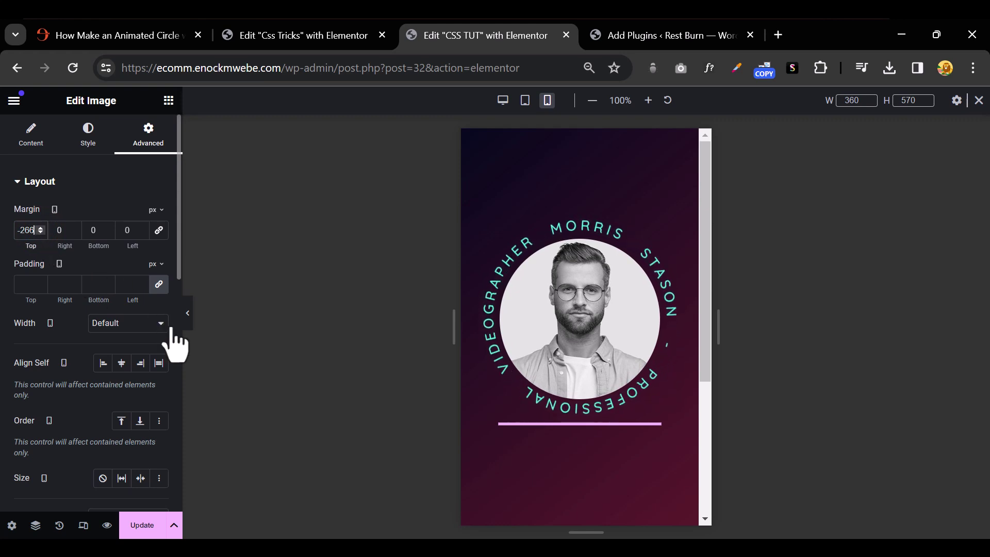
{"action": "left_click", "coordinate": [187, 313]}
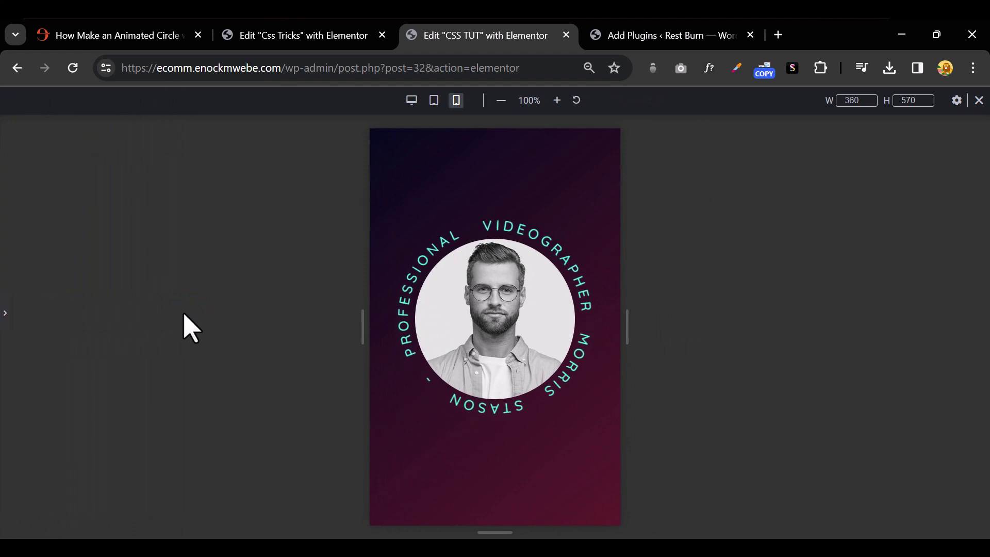
Check the centred portrait at desktop width, then return to the mobile preview.
{"action": "left_click", "coordinate": [411, 101]}
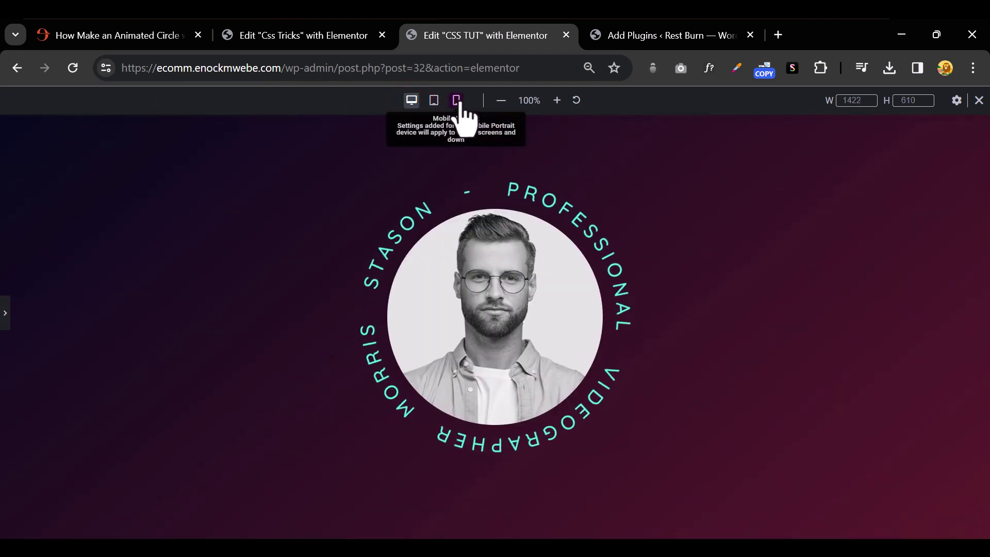
{"action": "left_click", "coordinate": [456, 101]}
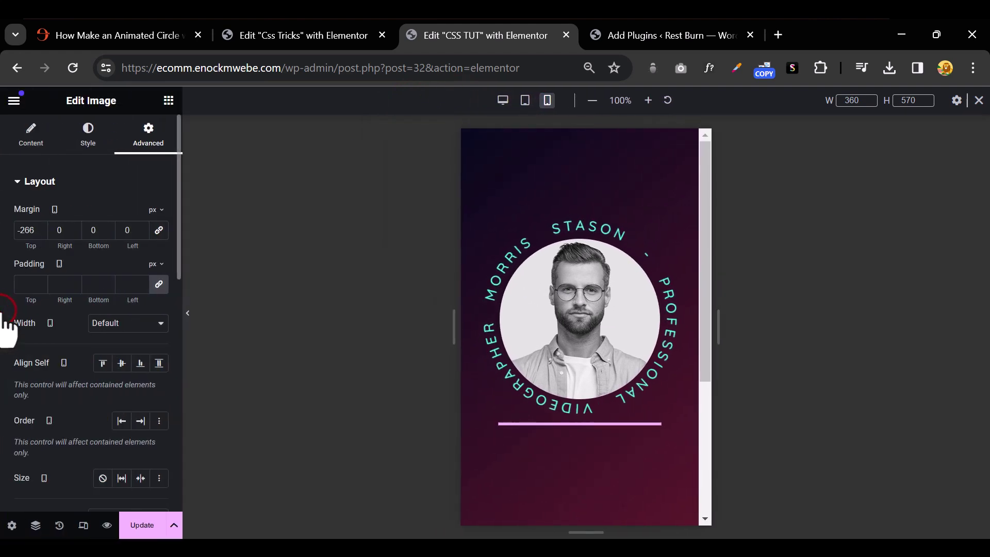